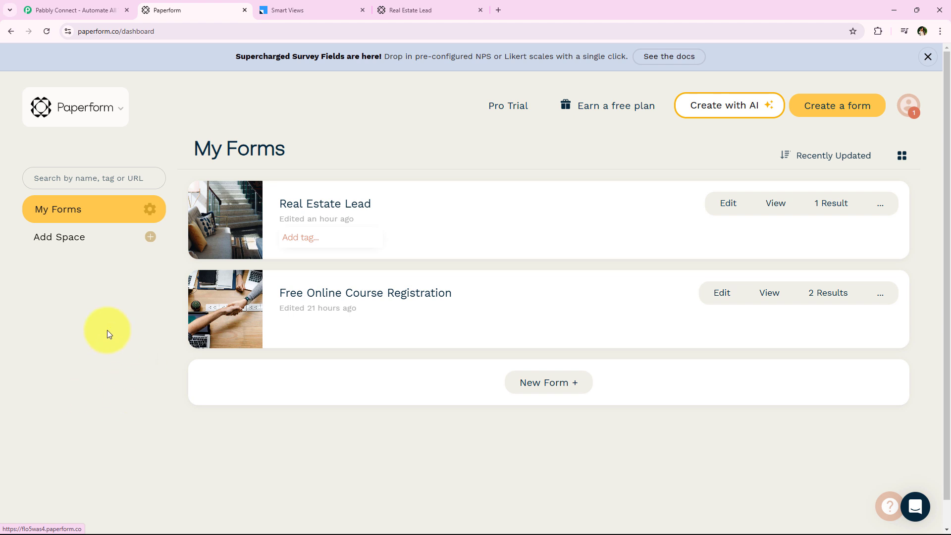
# Submit the completed Real Estate Lead form and highlight the Submission Successful message.
pyautogui.click(292, 9)
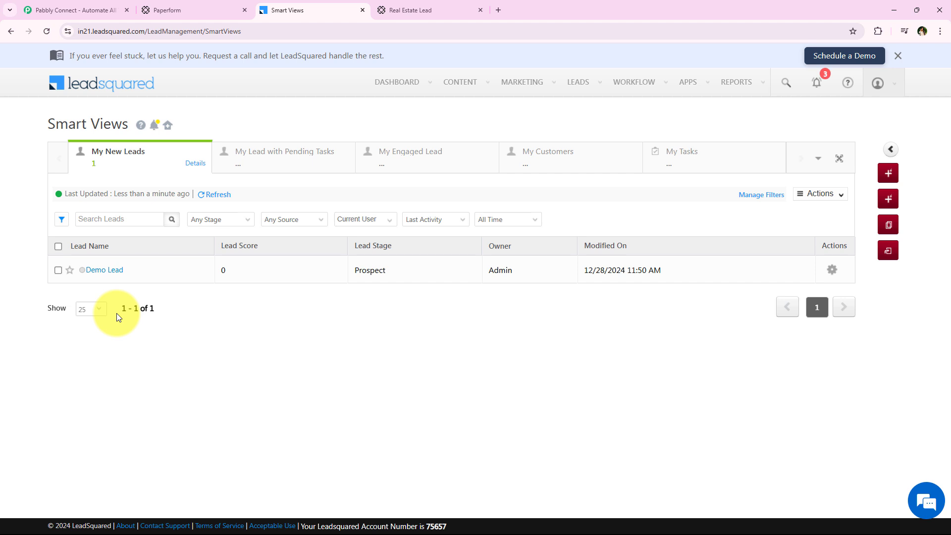
pyautogui.click(405, 10)
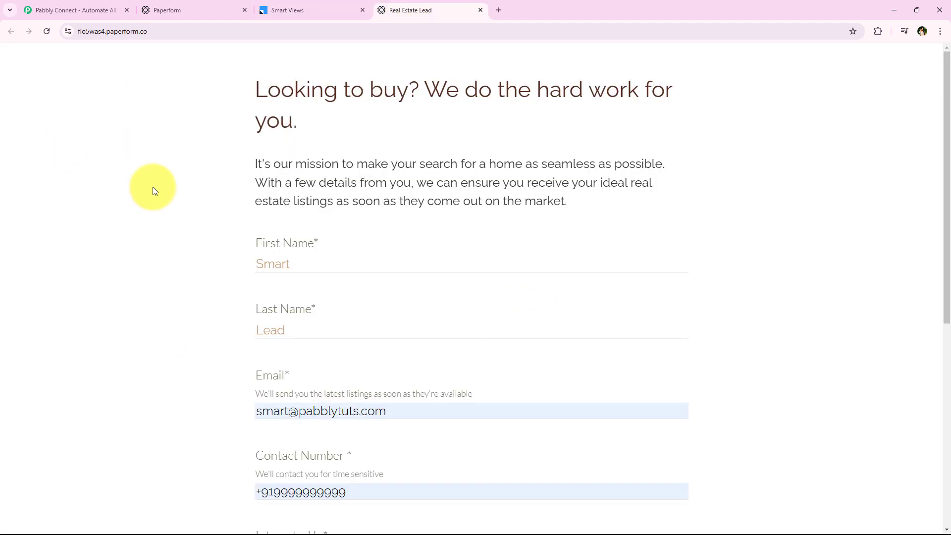
pyautogui.middleClick(246, 164)
pyautogui.scroll(-1, 240, 181)
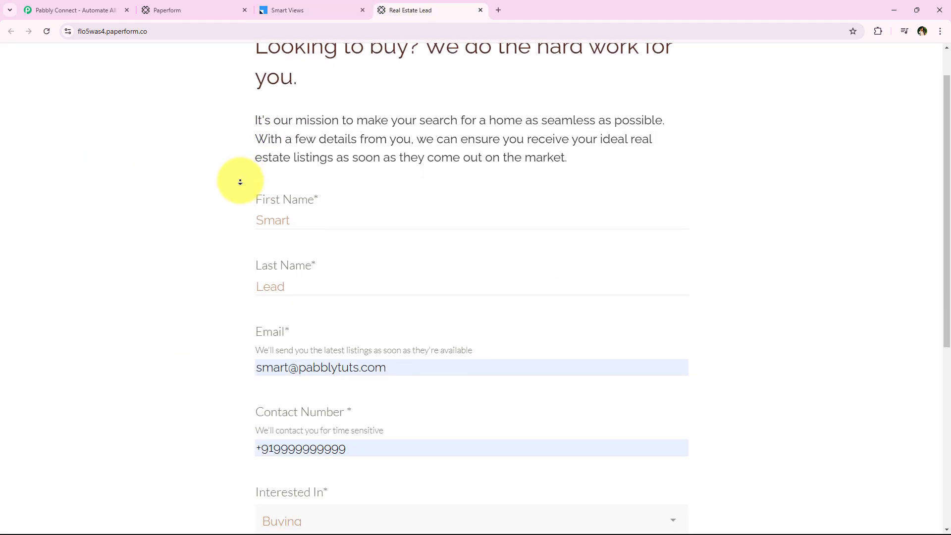
pyautogui.middleClick(241, 180)
pyautogui.scroll(1, 279, 138)
pyautogui.scroll(-3, 255, 181)
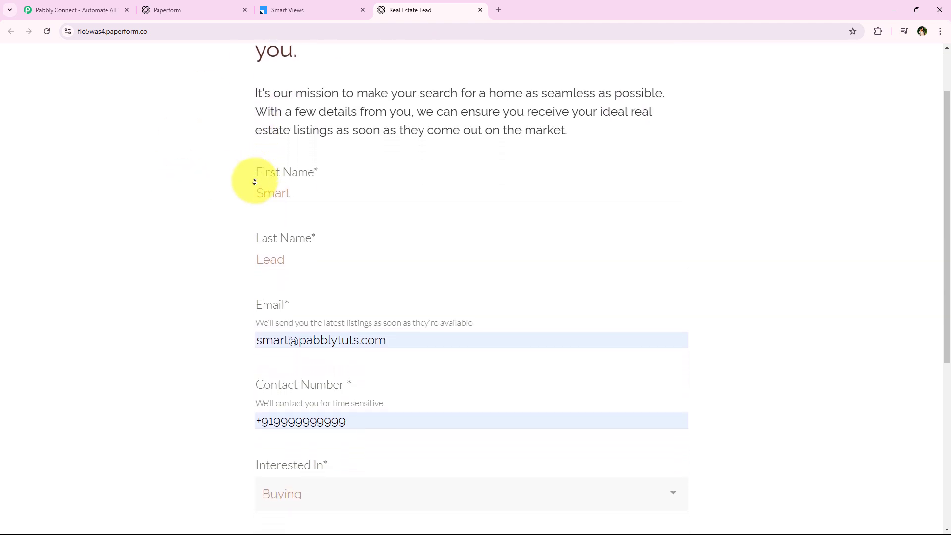
pyautogui.scroll(-5, 254, 182)
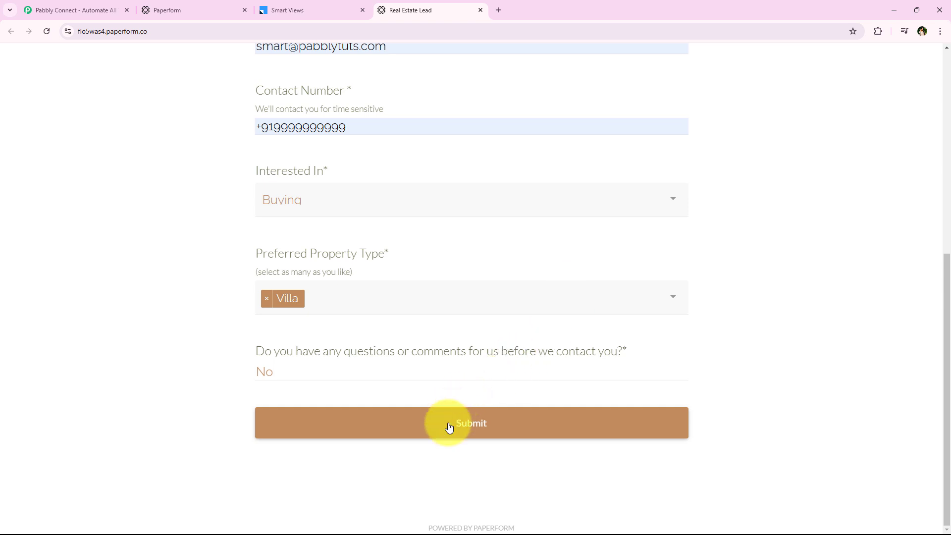
pyautogui.click(438, 434)
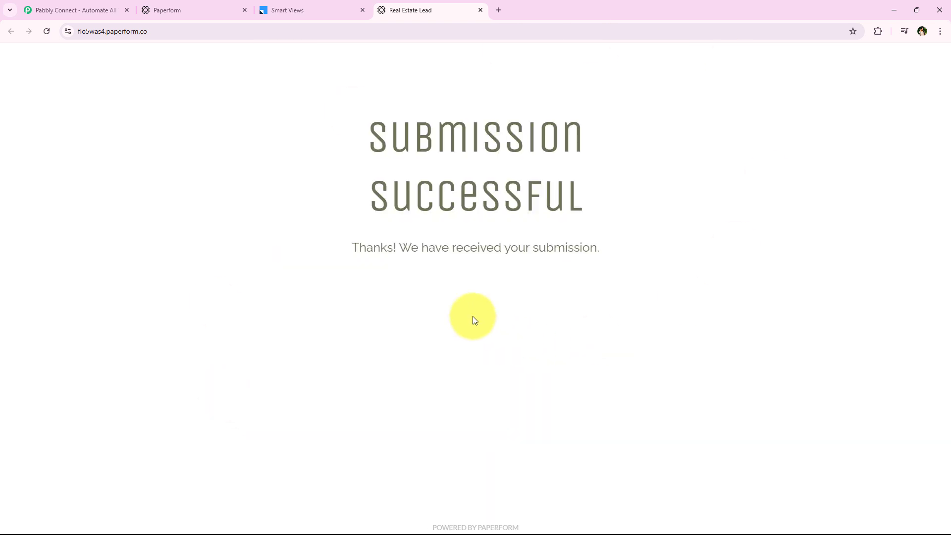
pyautogui.moveTo(315, 179); pyautogui.dragTo(605, 248)
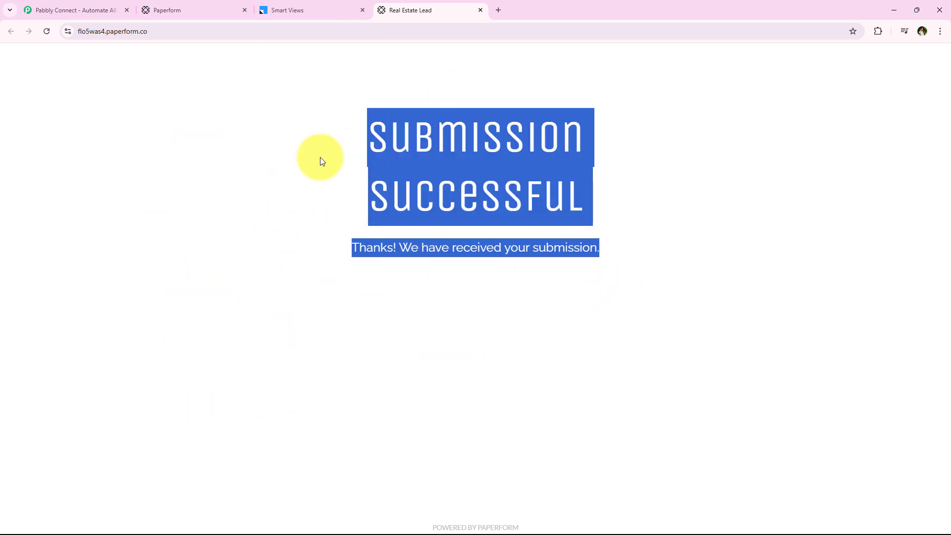
pyautogui.click(483, 143)
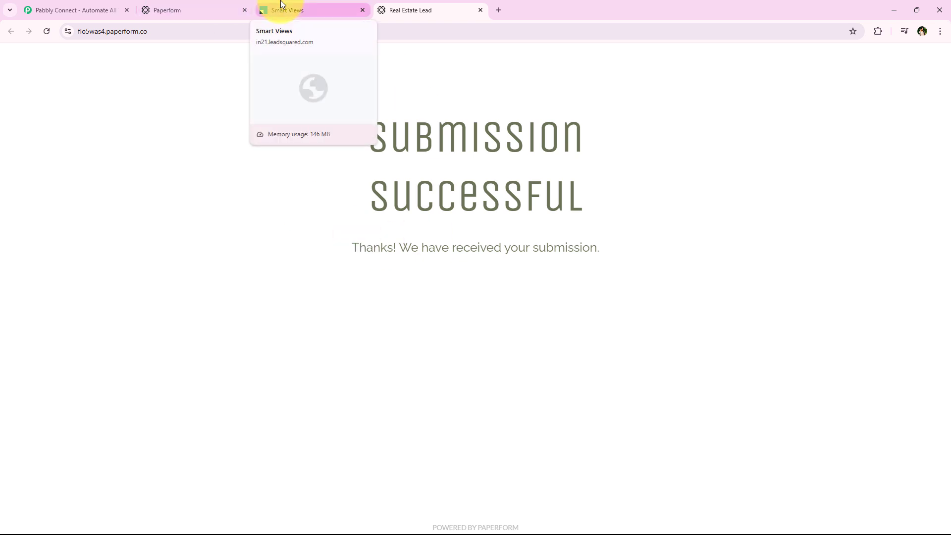
# Reload LeadSquared's Smart Views list so the new Prospect lead from the form appears.
pyautogui.click(281, 6)
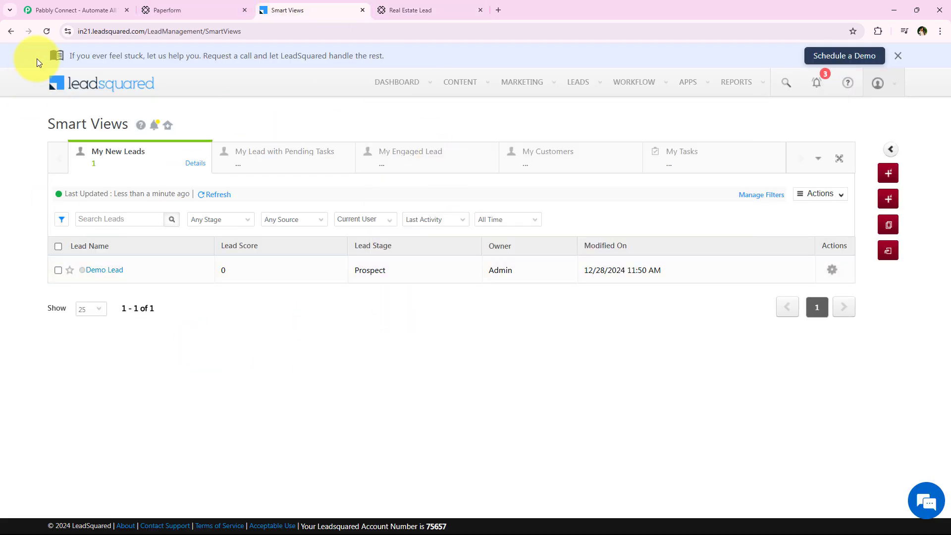
pyautogui.click(52, 32)
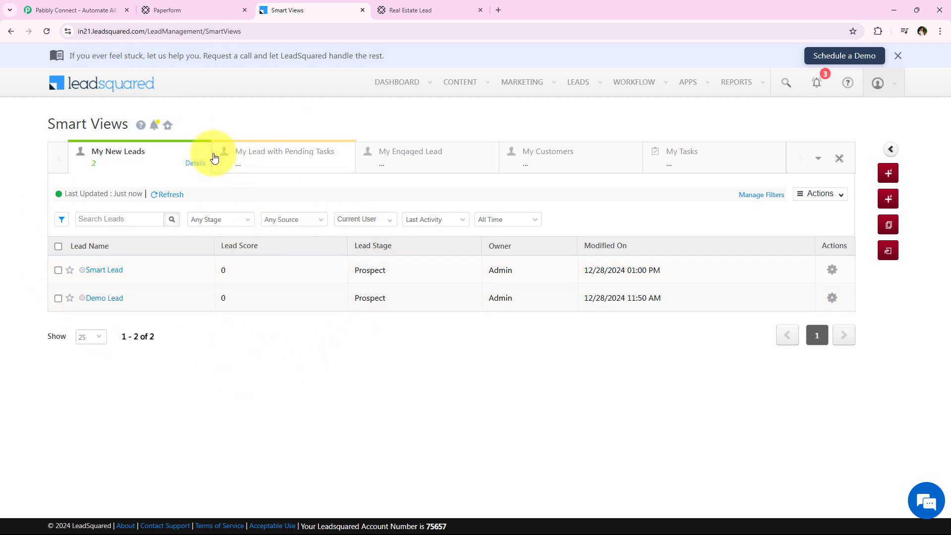
# Sign in to Pabbly and launch Pabbly Connect from the apps list.
pyautogui.click(108, 4)
pyautogui.click(165, 35)
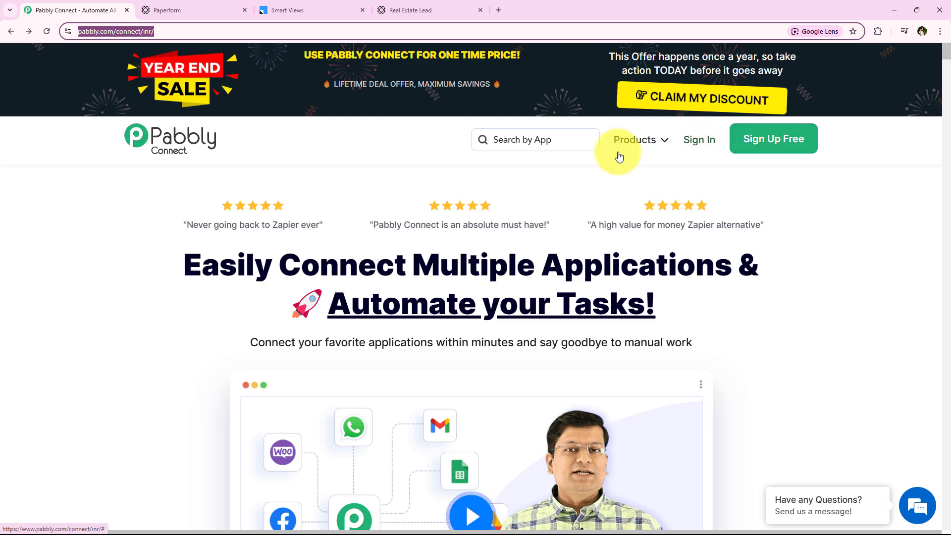
pyautogui.click(693, 140)
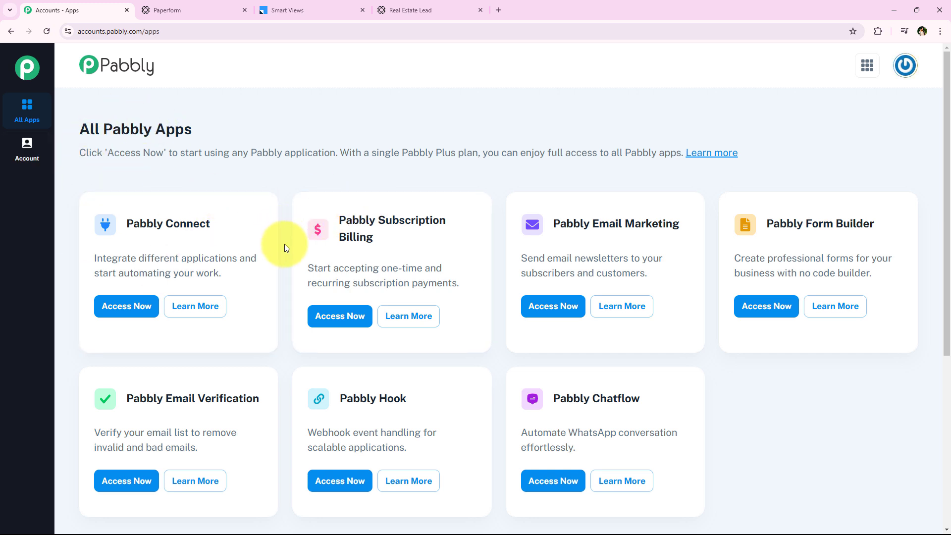
pyautogui.scroll(-1, 277, 293)
pyautogui.scroll(1, 278, 293)
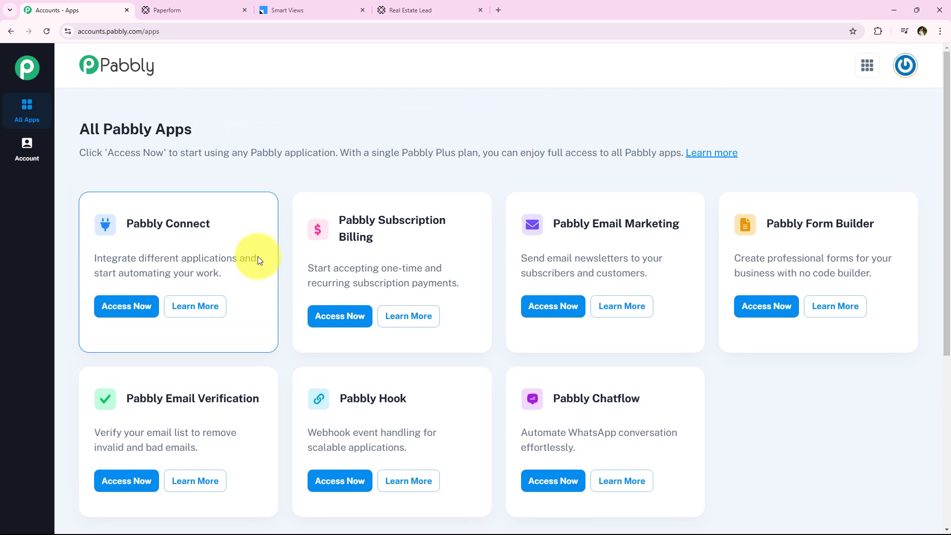
pyautogui.moveTo(121, 223); pyautogui.dragTo(238, 258)
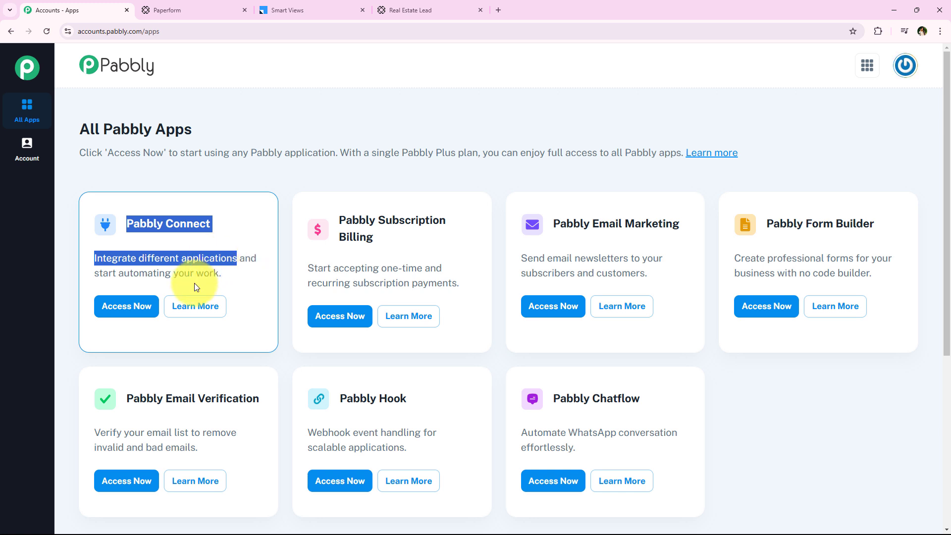
pyautogui.click(114, 308)
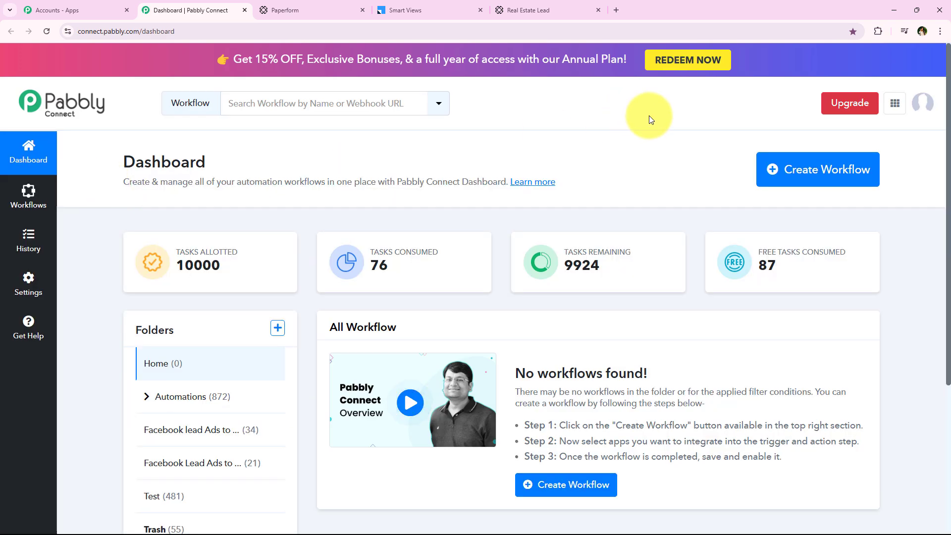
# Create the workflow 'How to Create LeadSquared Lead on Paperform Submission' in the Automations folder.
pyautogui.click(785, 169)
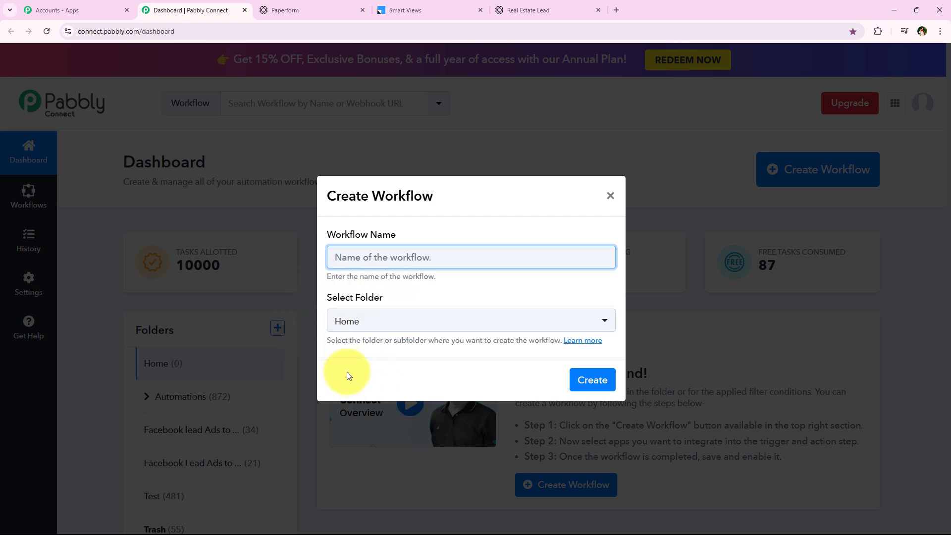
pyautogui.click(344, 327)
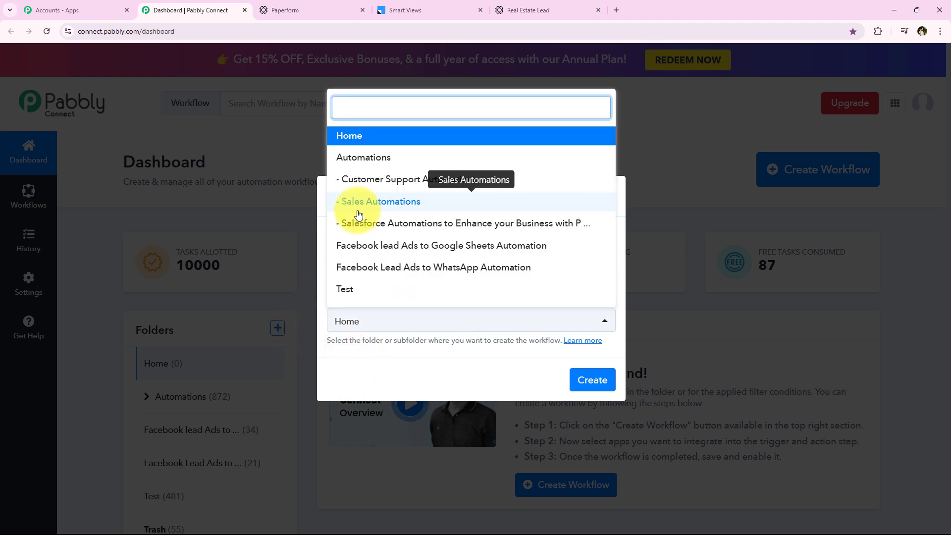
pyautogui.click(360, 157)
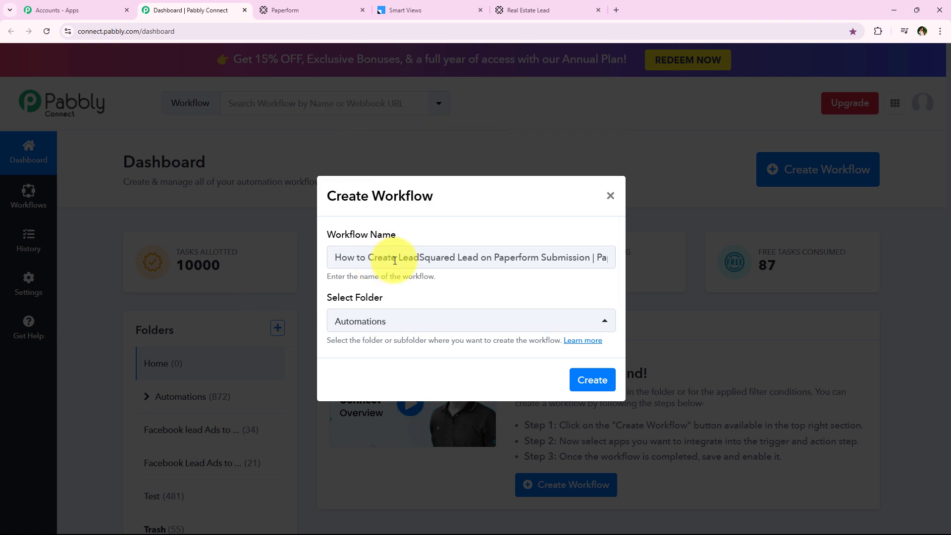
pyautogui.moveTo(398, 258); pyautogui.dragTo(613, 256)
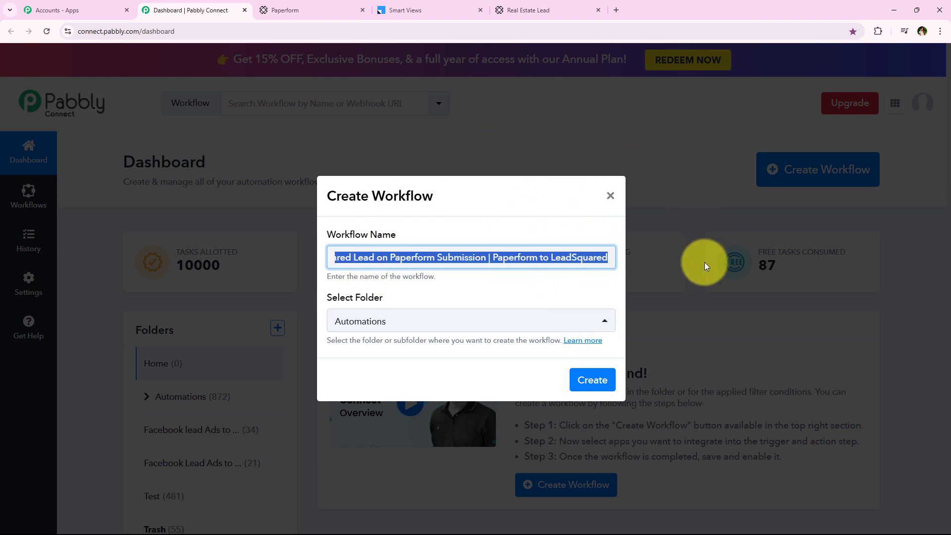
pyautogui.click(588, 389)
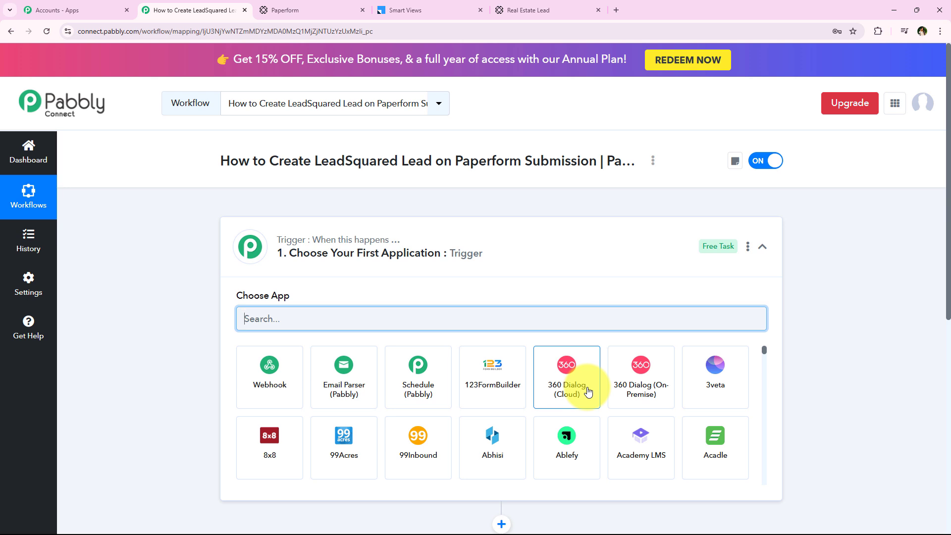
# Search for 'Paper' and choose Paperform as the trigger app.
pyautogui.click(470, 252)
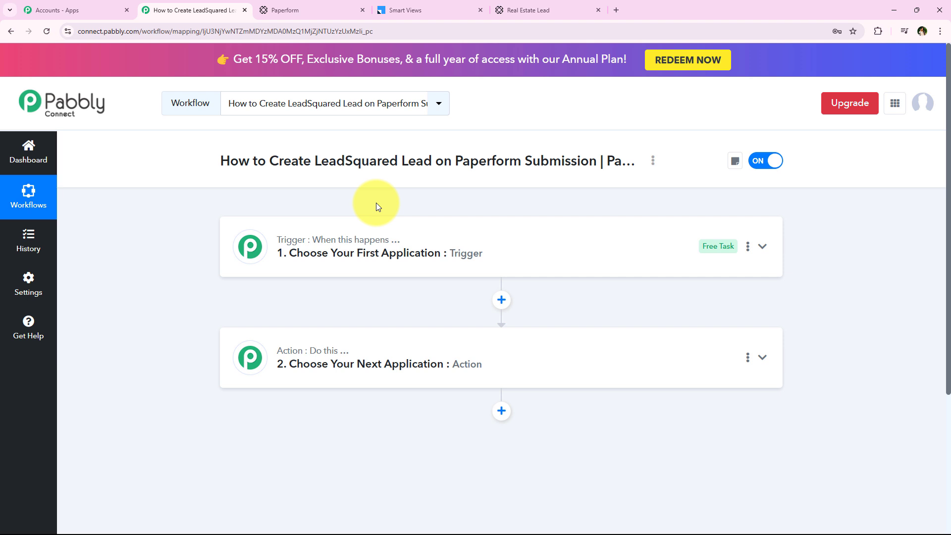
pyautogui.moveTo(267, 161); pyautogui.dragTo(597, 160)
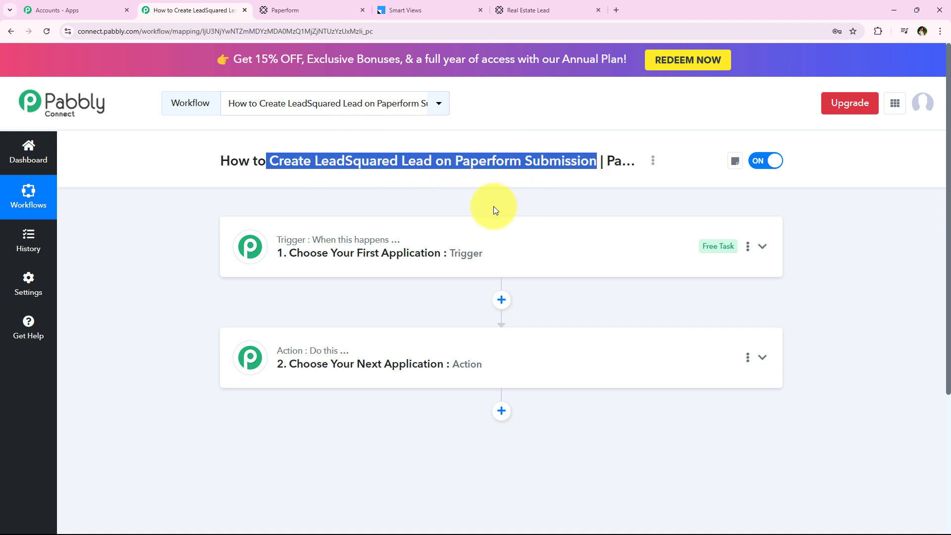
pyautogui.click(403, 244)
pyautogui.click(281, 313)
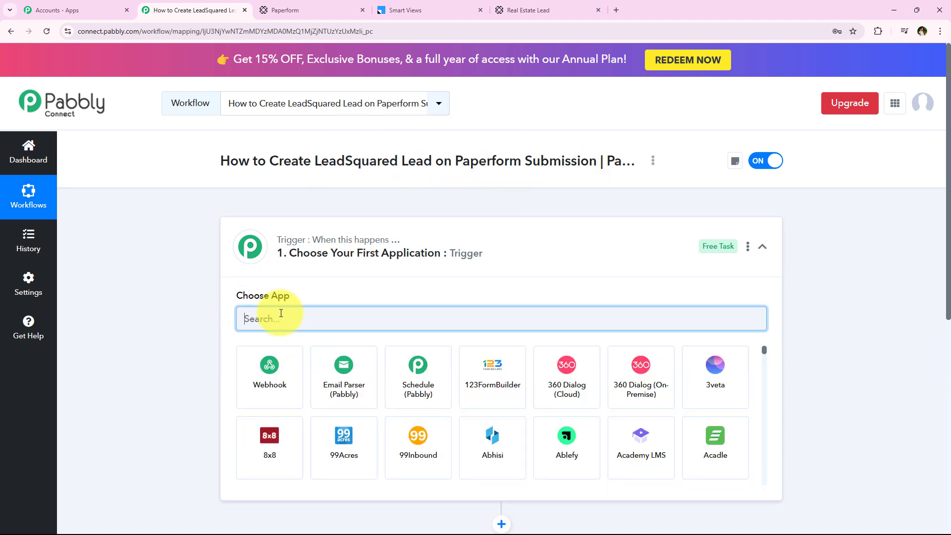
pyautogui.write('Paper')
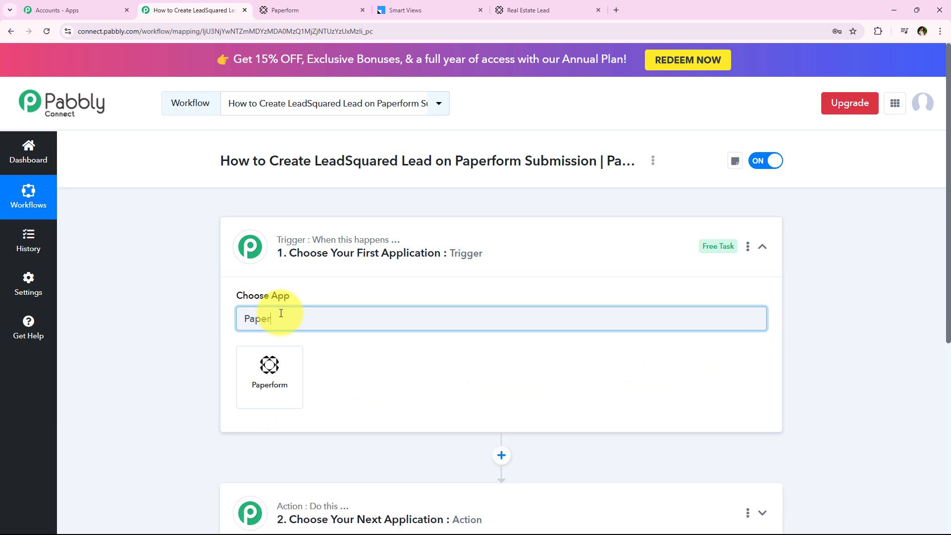
pyautogui.click(270, 364)
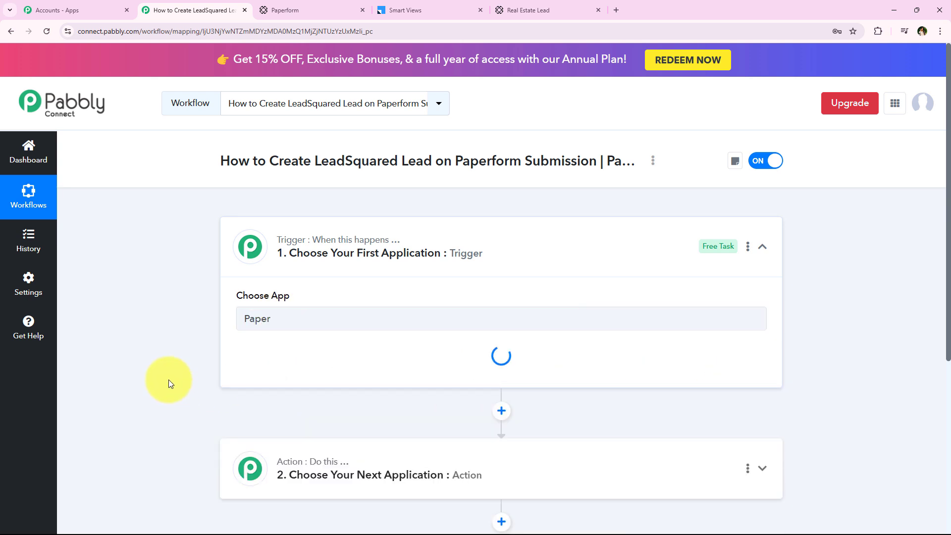
# Set the trigger event to New Form Submission to generate the webhook URL.
pyautogui.scroll(-1, 191, 270)
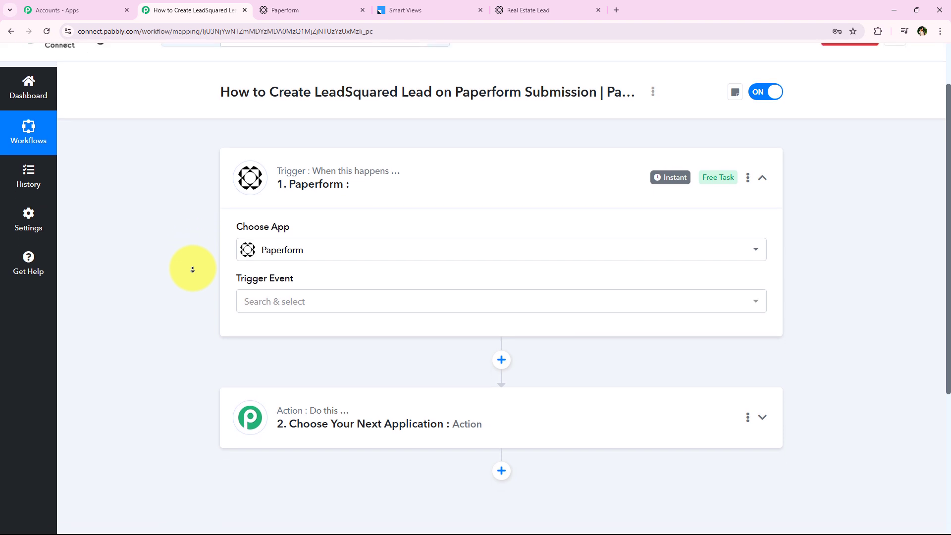
pyautogui.click(280, 302)
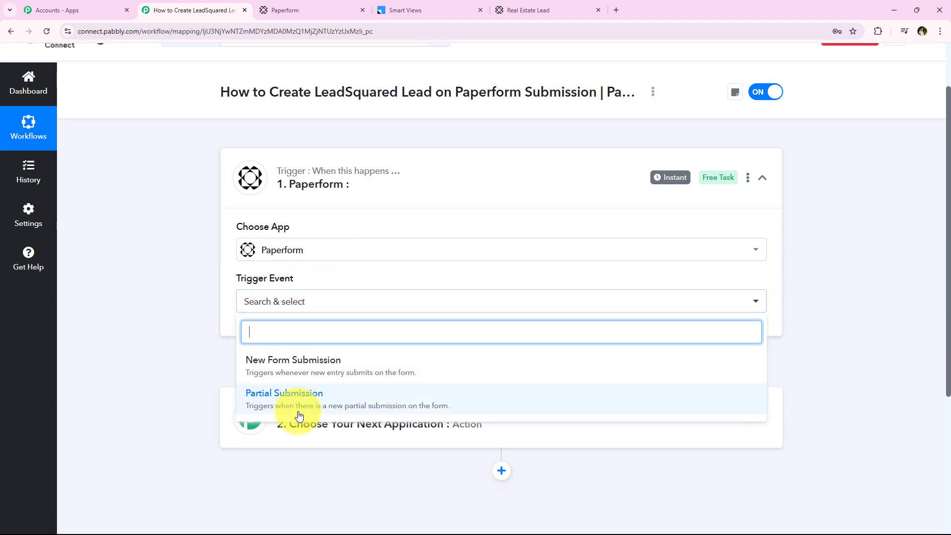
pyautogui.click(736, 349)
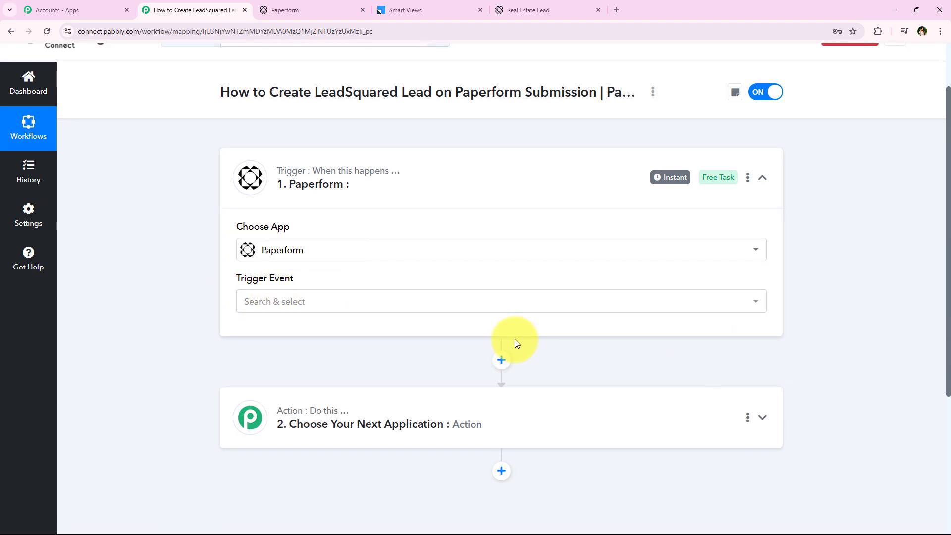
pyautogui.click(502, 313)
pyautogui.click(423, 361)
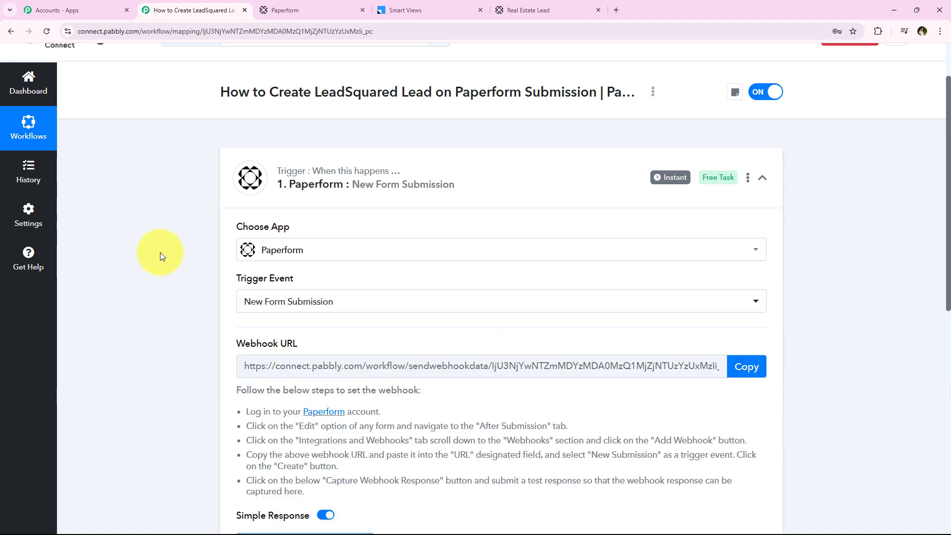
pyautogui.scroll(-3, 159, 251)
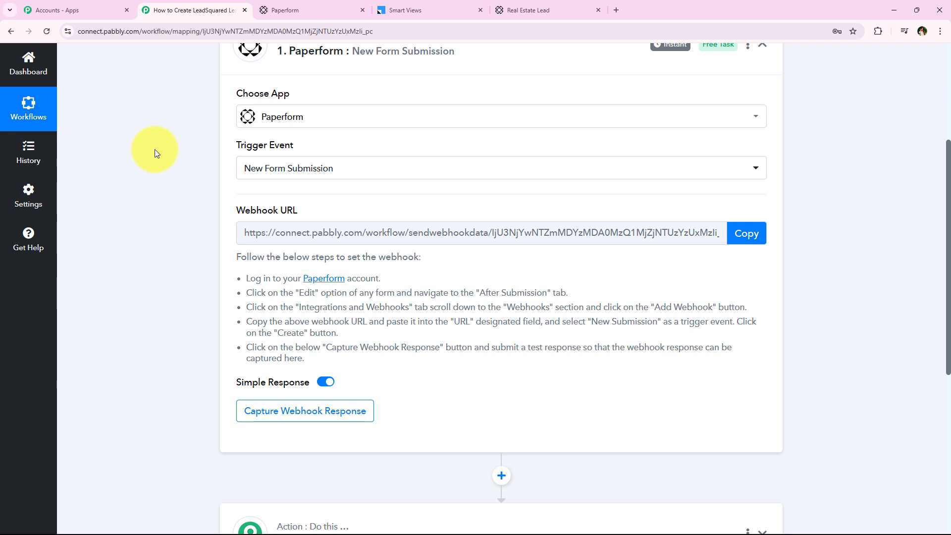
# Copy the generated webhook URL and switch to the Real Estate Lead form in Paperform.
pyautogui.click(747, 233)
pyautogui.moveTo(244, 278); pyautogui.dragTo(311, 364)
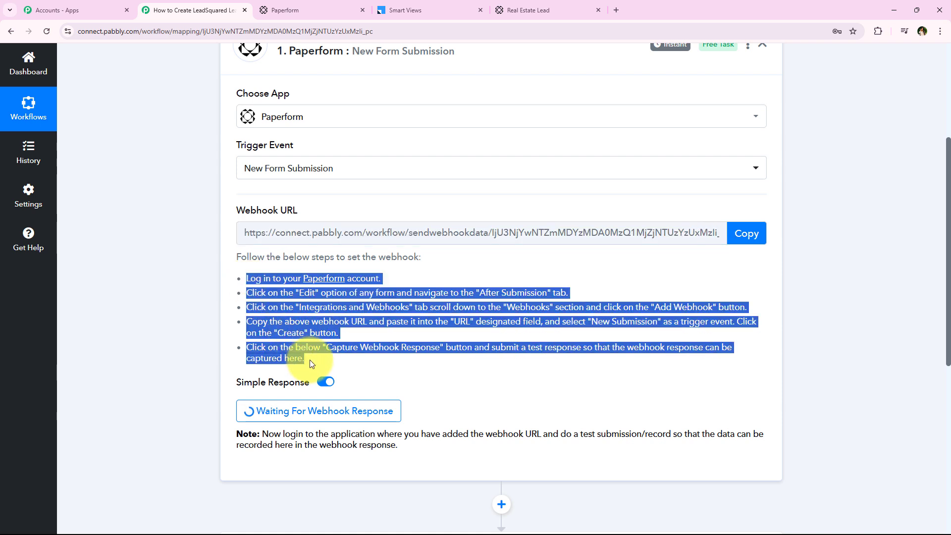
pyautogui.click(256, 304)
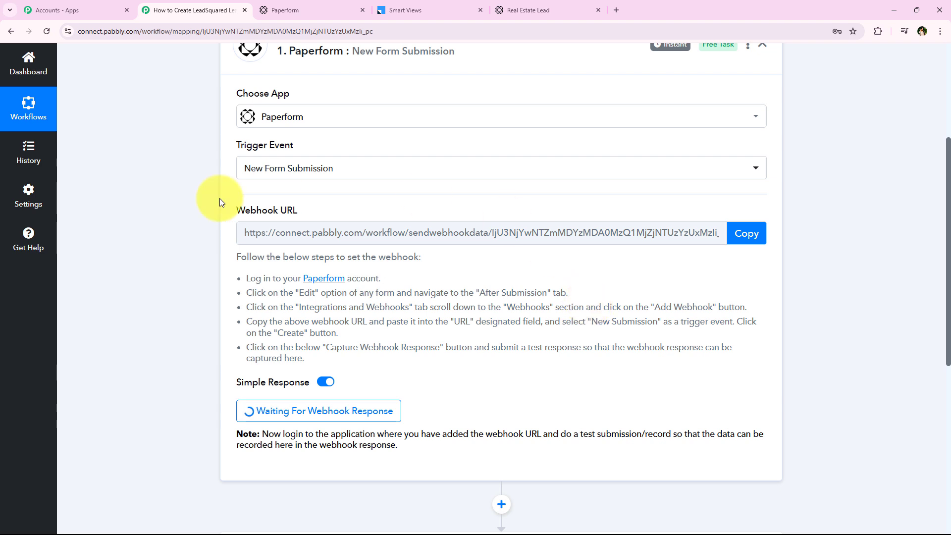
pyautogui.click(295, 2)
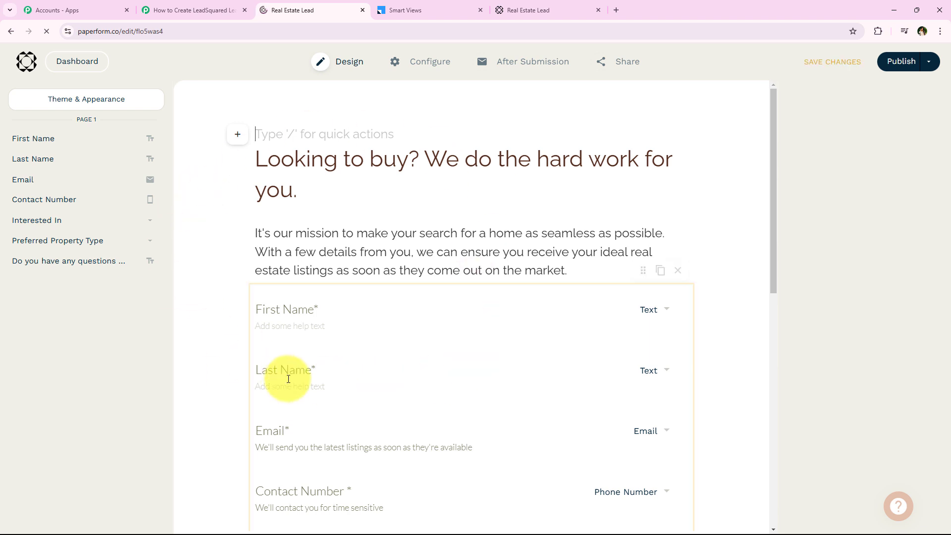
# Open the form's Integrations & Webhooks settings and expand the Webhooks section.
pyautogui.moveTo(533, 66)
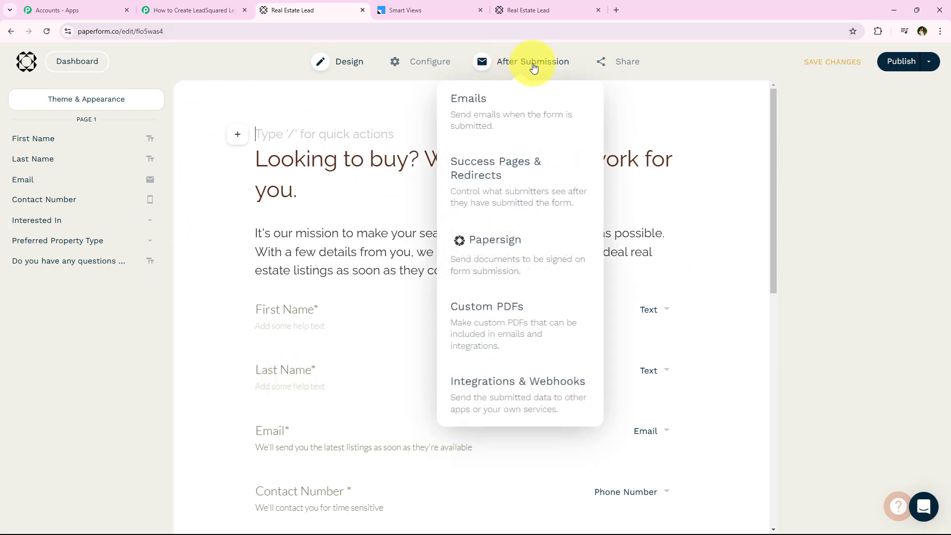
pyautogui.click(566, 398)
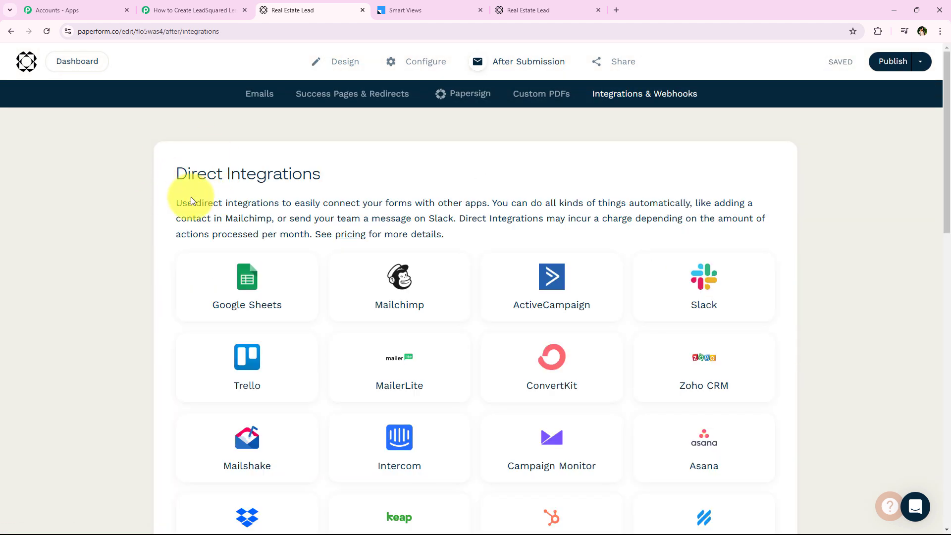
pyautogui.moveTo(177, 173); pyautogui.dragTo(335, 174)
pyautogui.click(140, 171)
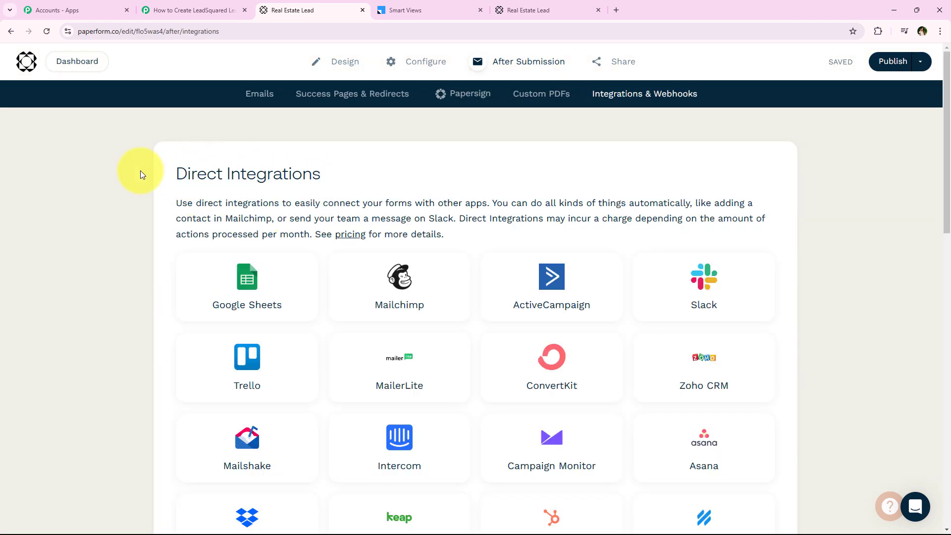
pyautogui.scroll(-6, 139, 214)
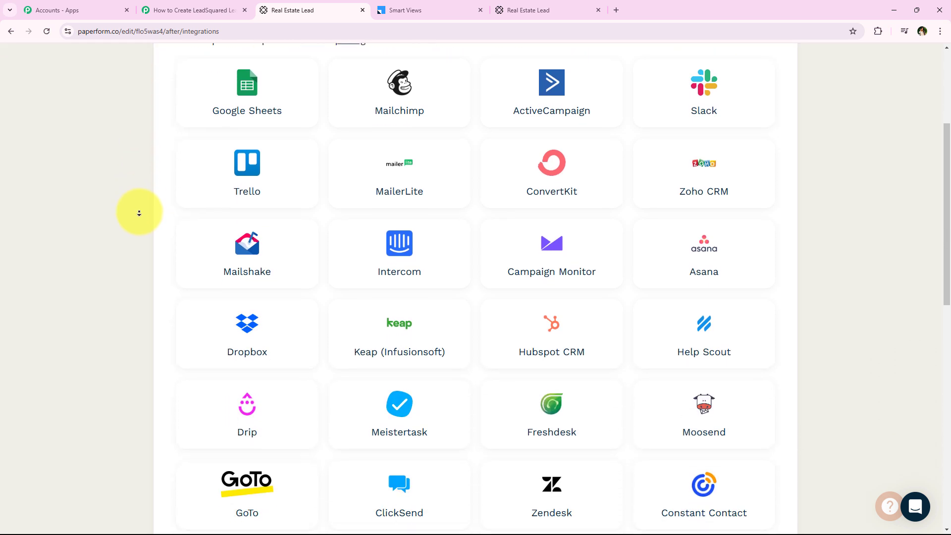
pyautogui.scroll(-8, 140, 213)
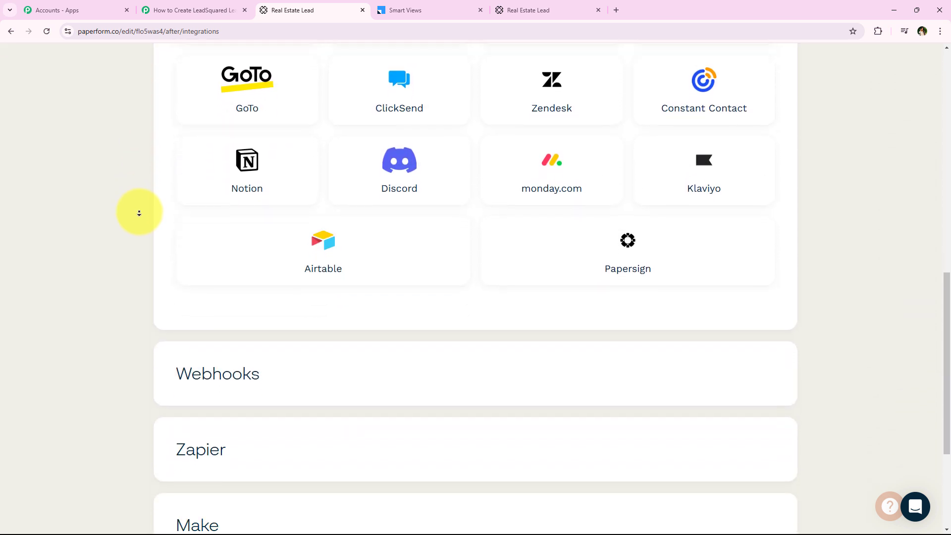
pyautogui.scroll(-1, 139, 213)
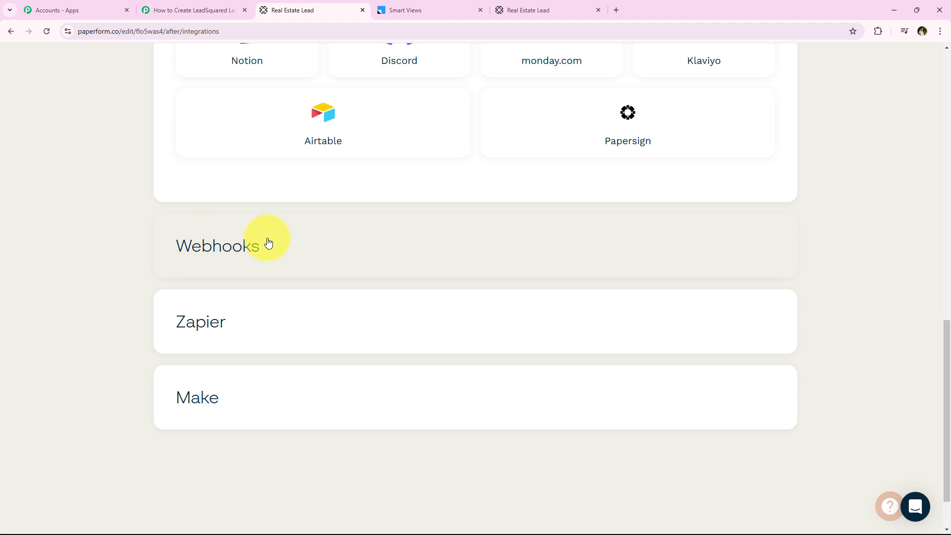
pyautogui.click(268, 243)
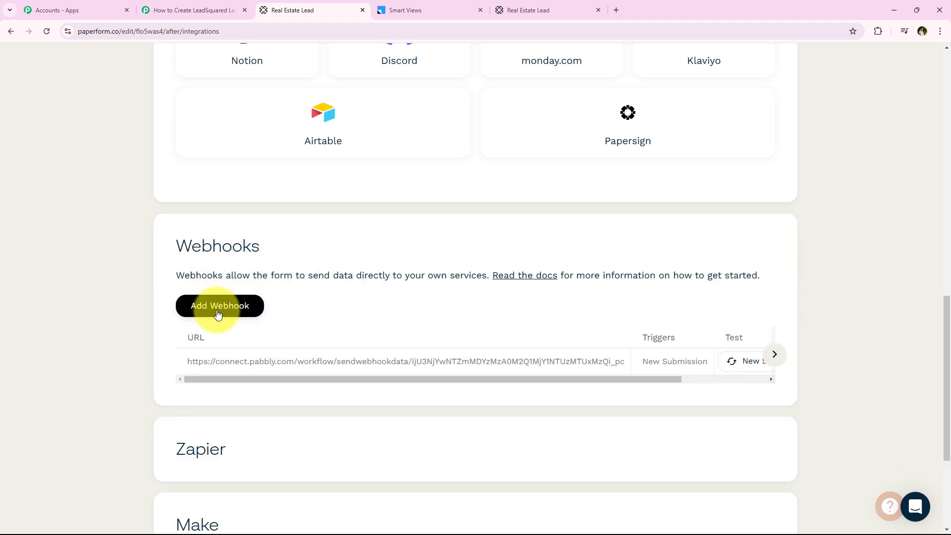
# Add a webhook with the pasted Pabbly URL, triggered on New Submission, and save it.
pyautogui.click(236, 310)
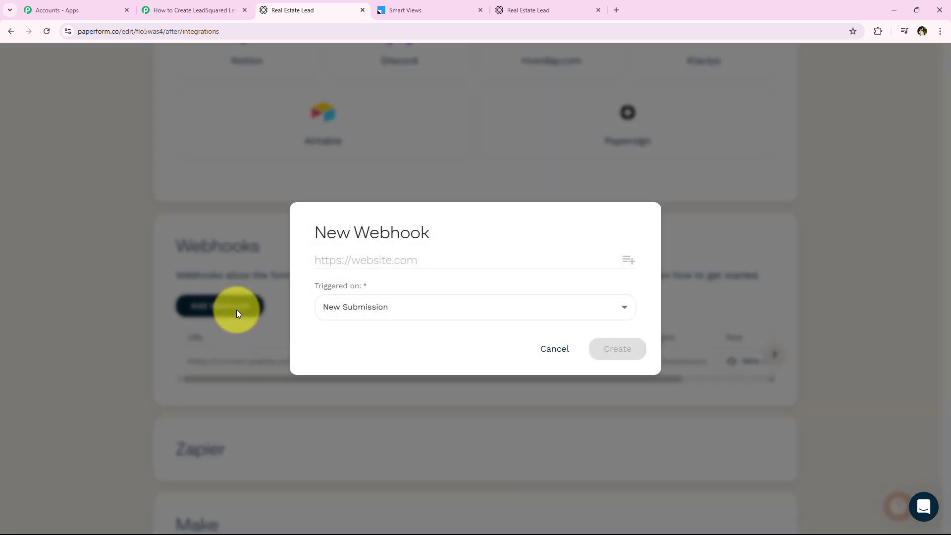
pyautogui.rightClick(359, 259)
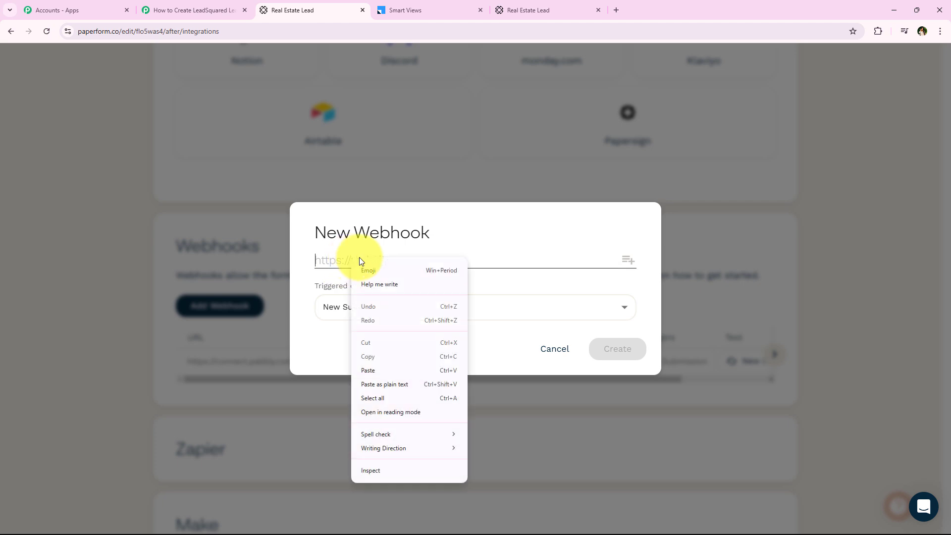
pyautogui.click(405, 368)
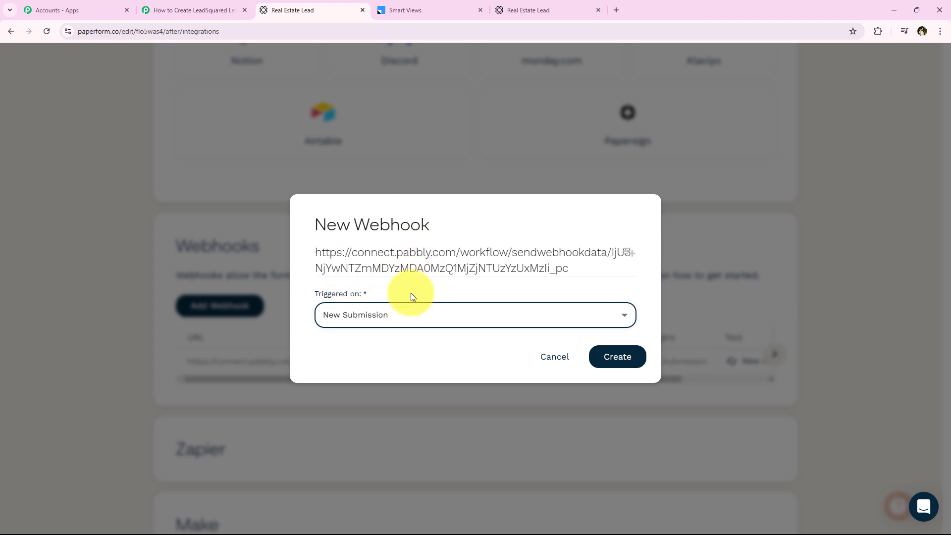
pyautogui.click(355, 294)
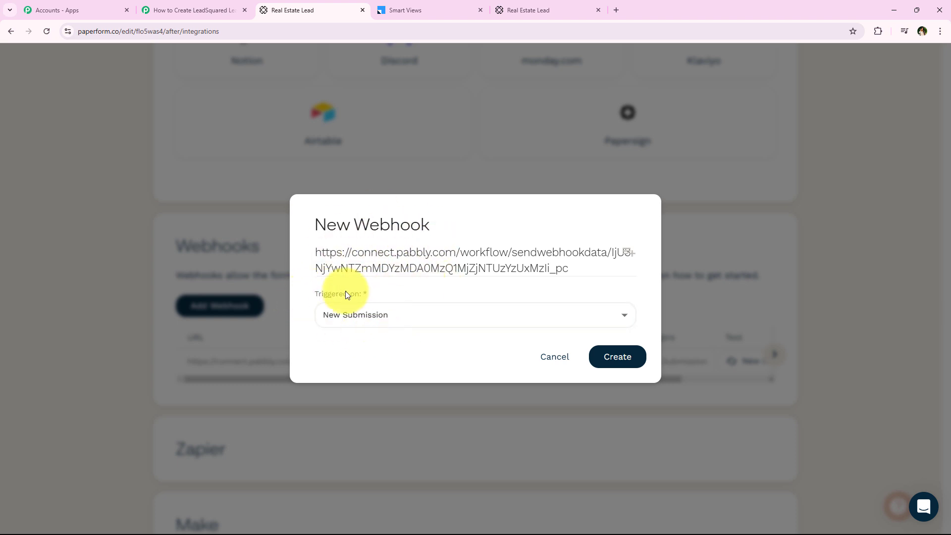
pyautogui.click(402, 320)
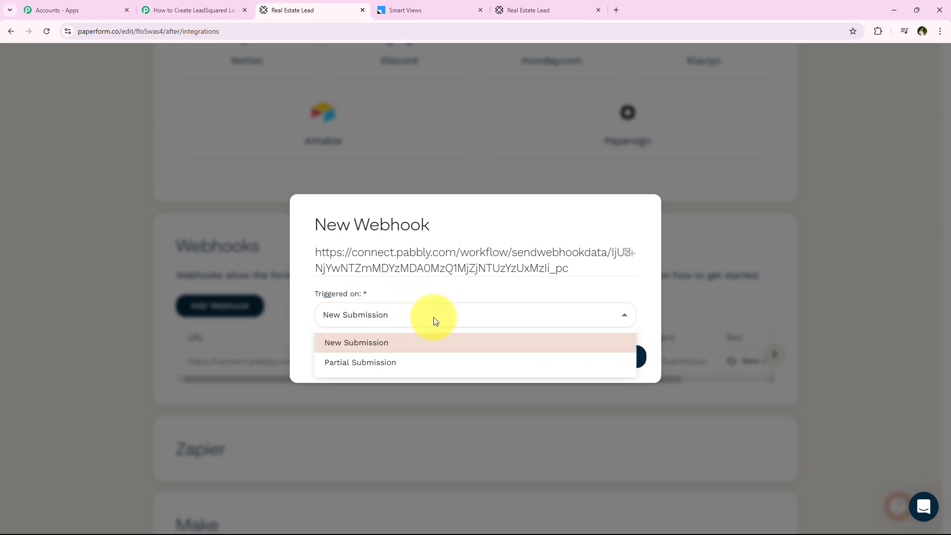
pyautogui.click(408, 344)
pyautogui.click(434, 282)
# Return to the Pabbly Connect workflow waiting for the webhook response.
pyautogui.click(603, 355)
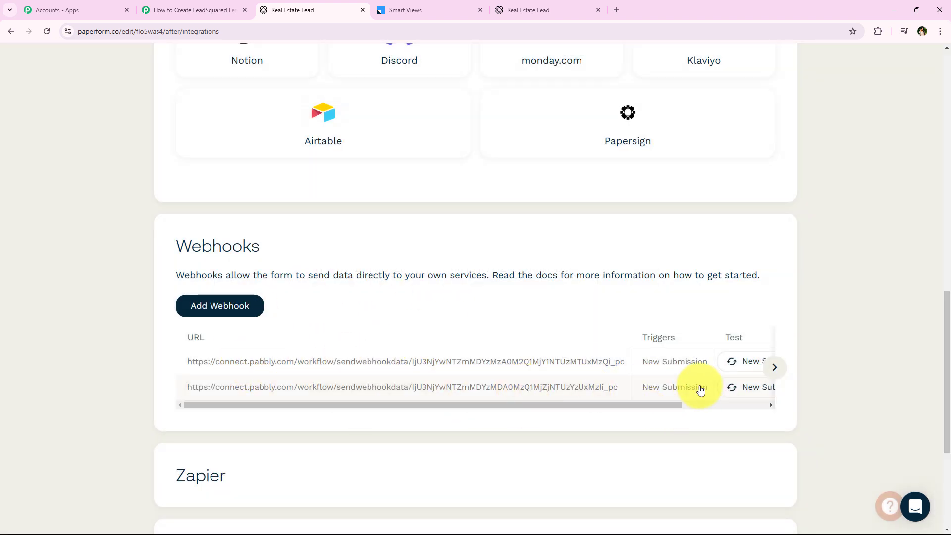
pyautogui.moveTo(643, 407); pyautogui.dragTo(481, 412)
pyautogui.click(169, 6)
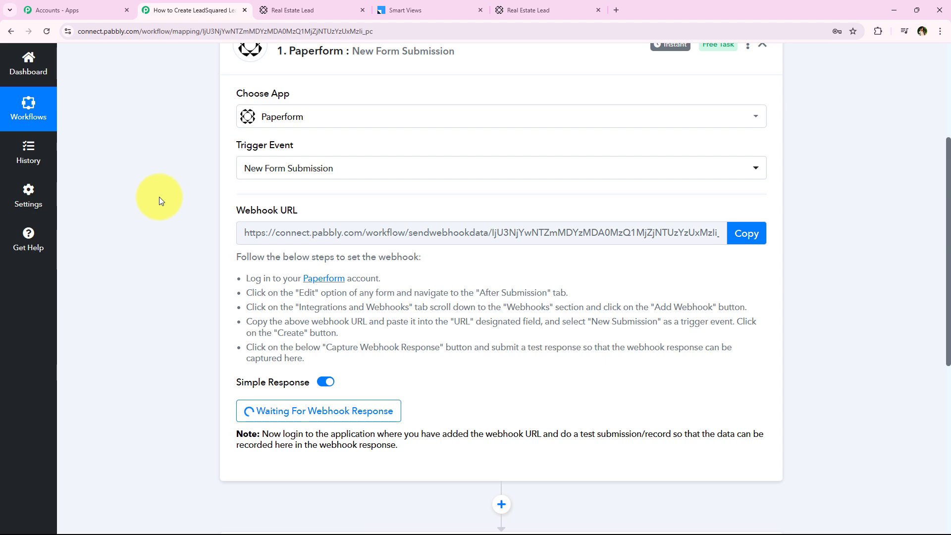
pyautogui.scroll(-1, 192, 163)
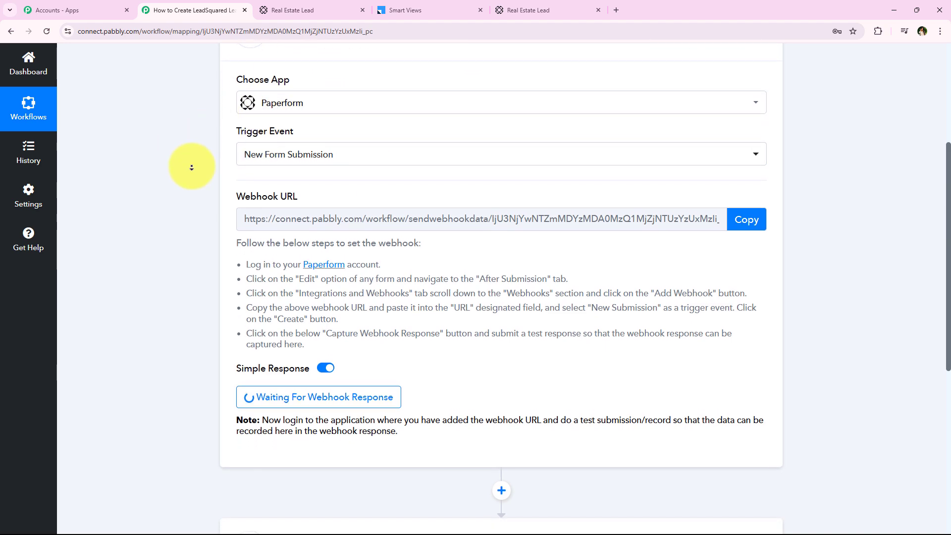
pyautogui.scroll(-2, 192, 168)
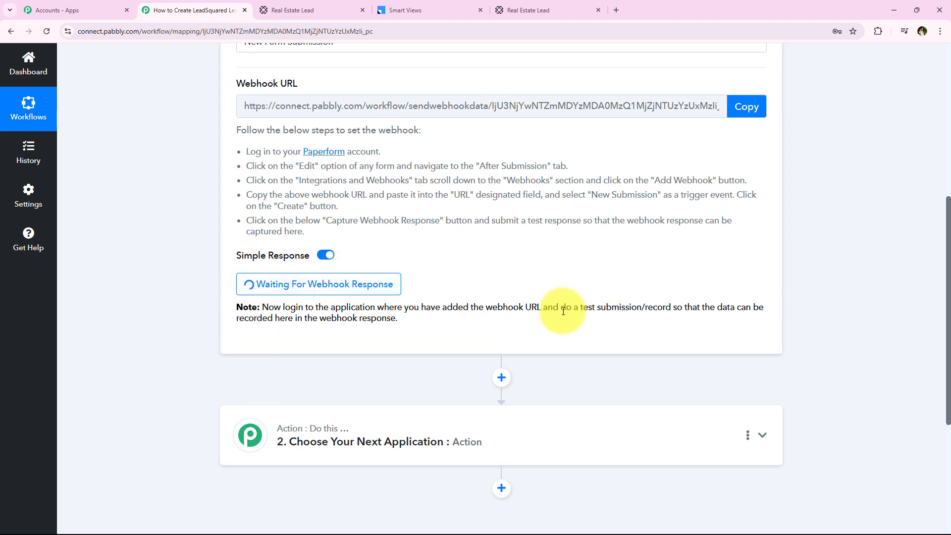
pyautogui.moveTo(560, 308); pyautogui.dragTo(671, 308)
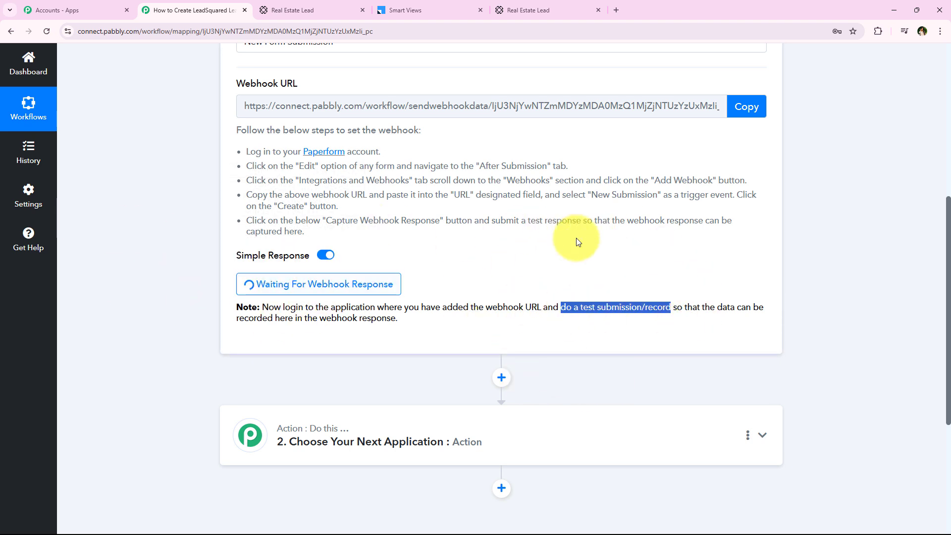
# Publish the Real Estate Lead form and open its live version in a new tab.
pyautogui.click(294, 4)
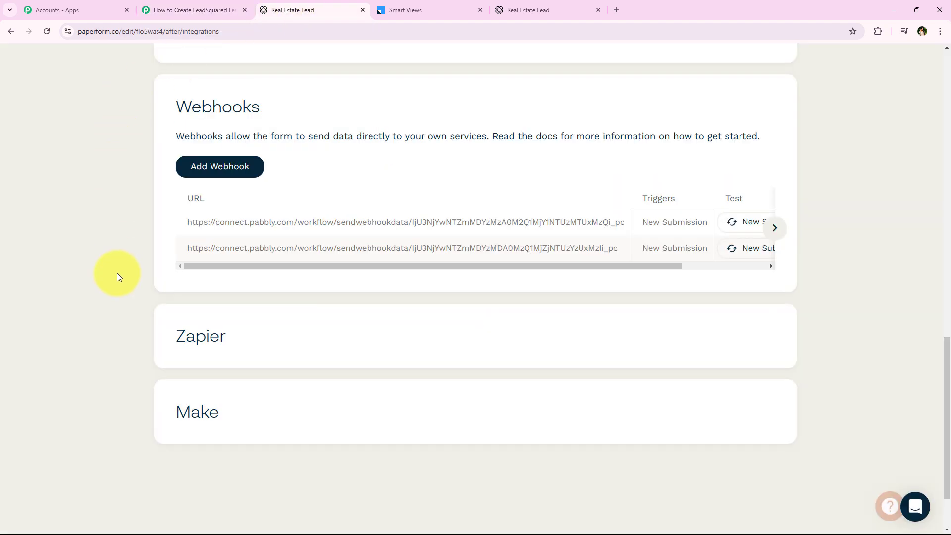
pyautogui.scroll(15, 117, 276)
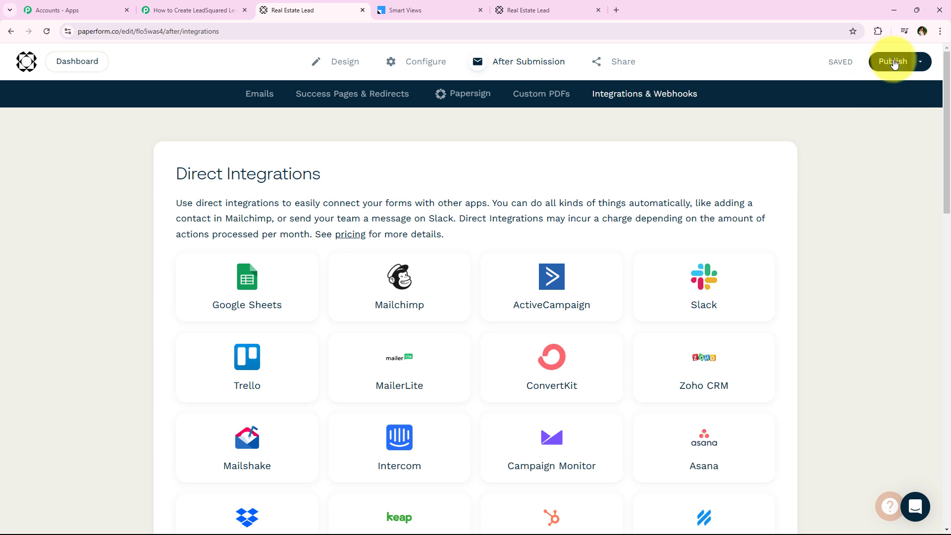
pyautogui.click(893, 62)
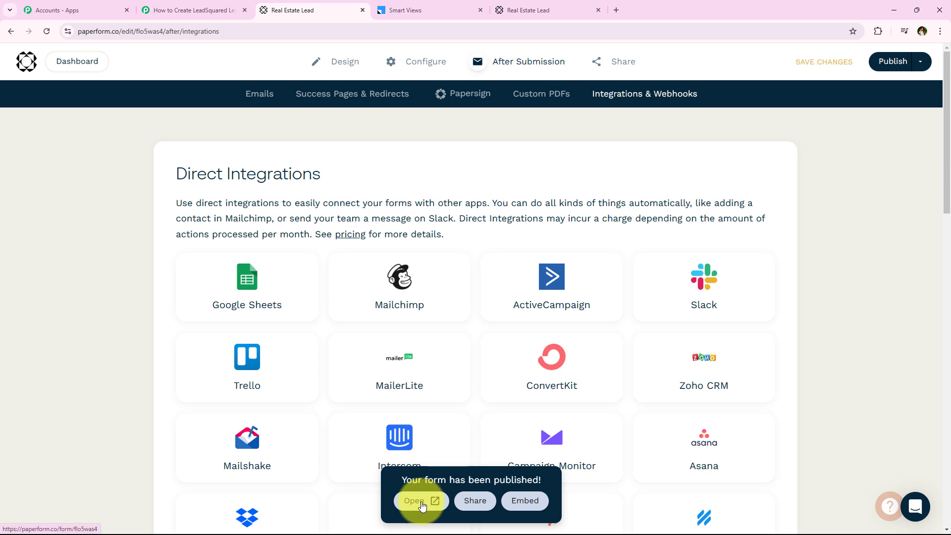
pyautogui.click(422, 503)
# Enter last name 'Lead' and autofill the saved test email and phone number.
pyautogui.click(716, 10)
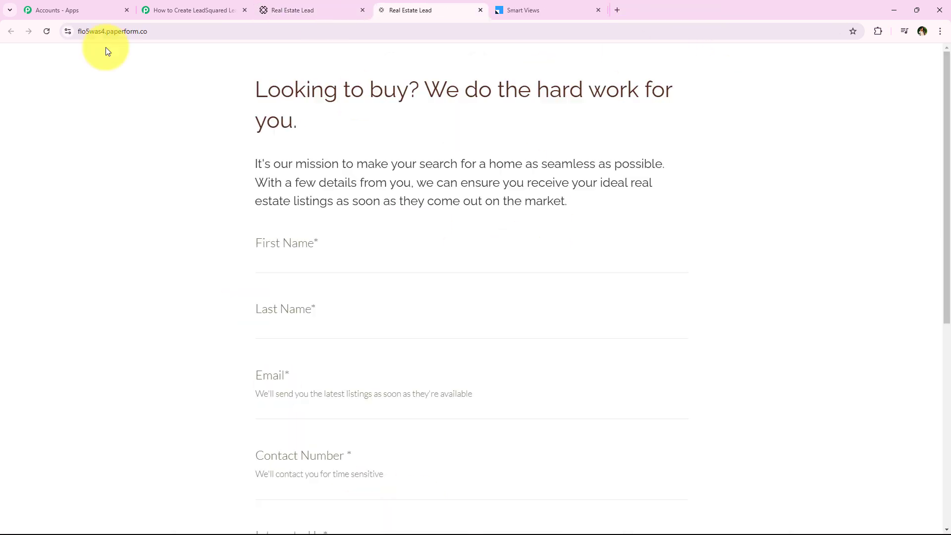
pyautogui.middleClick(197, 160)
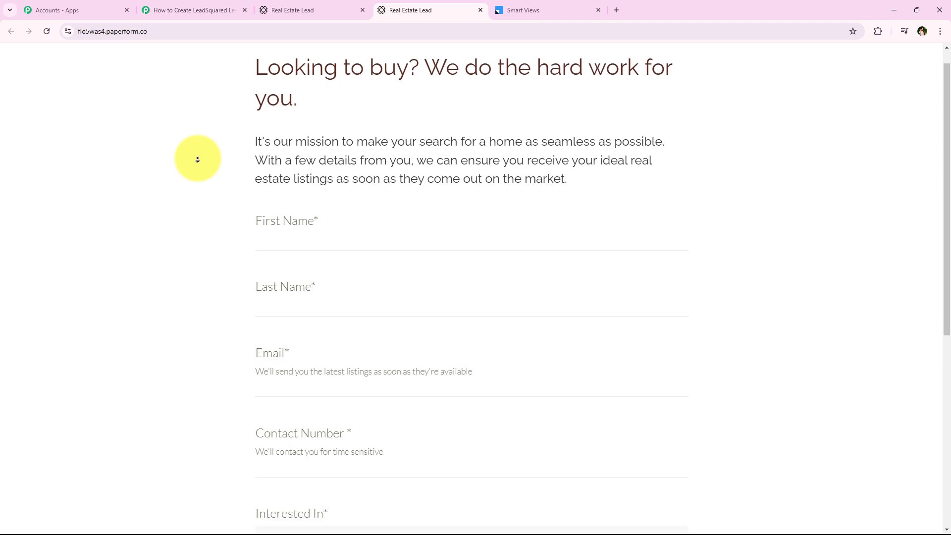
pyautogui.middleClick(198, 159)
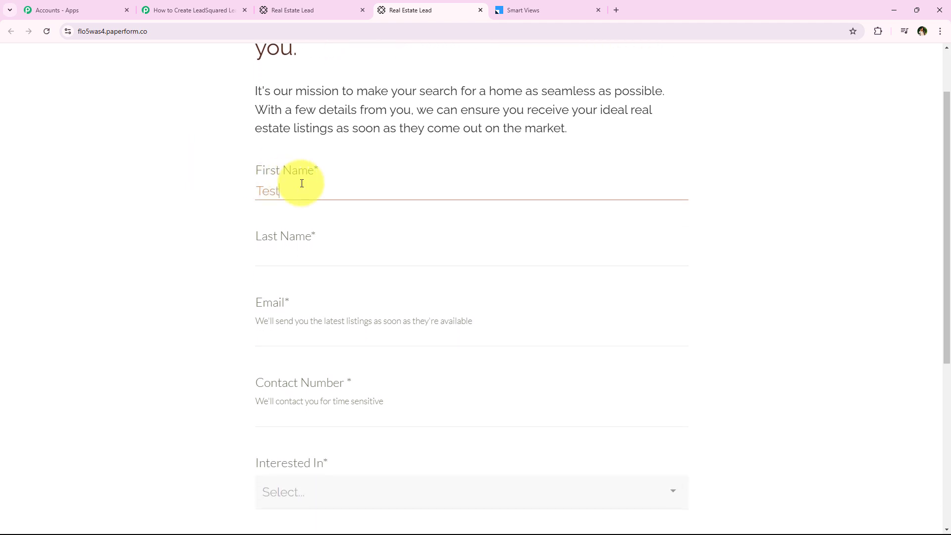
pyautogui.click(293, 258)
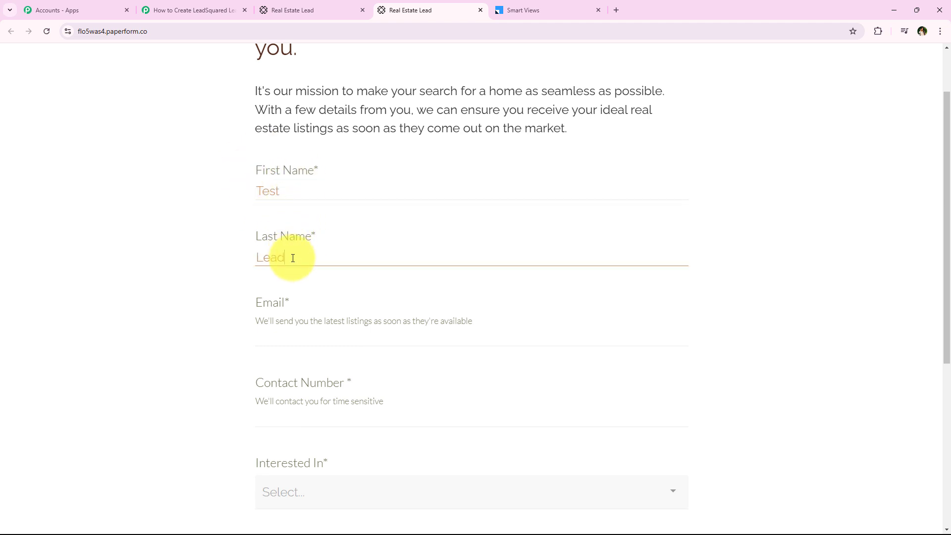
pyautogui.write('Lead')
pyautogui.click(301, 334)
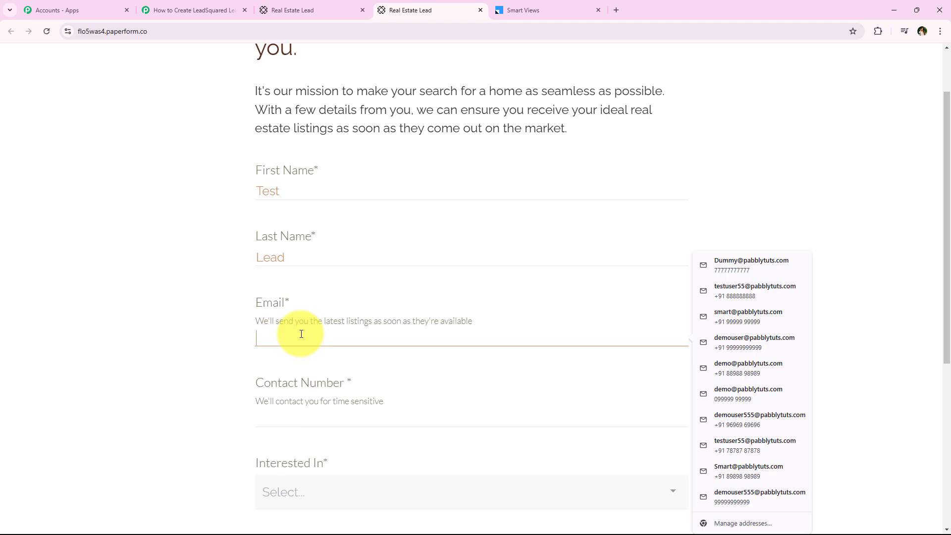
pyautogui.click(349, 255)
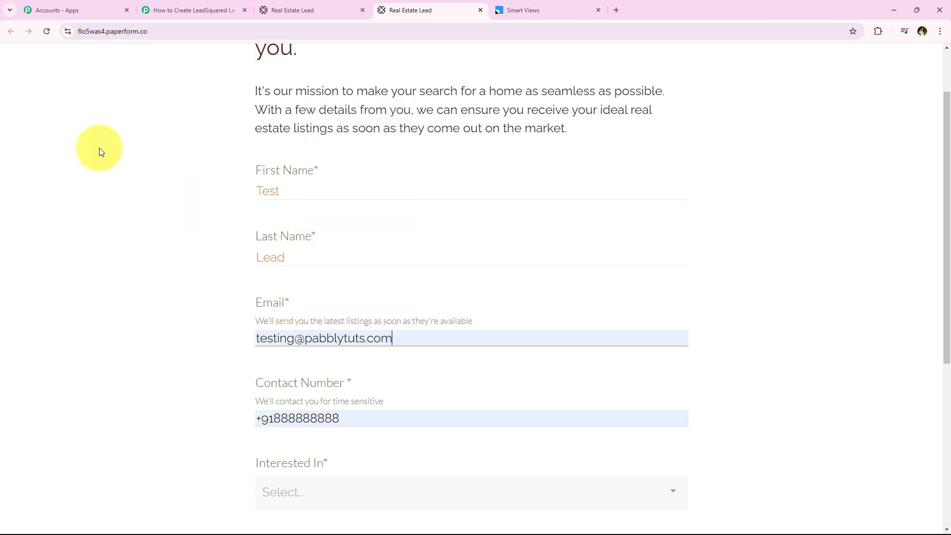
# Answer Interested In with Buying and Preferred Property Type with Land.
pyautogui.scroll(-1, 119, 210)
pyautogui.scroll(-3, 118, 210)
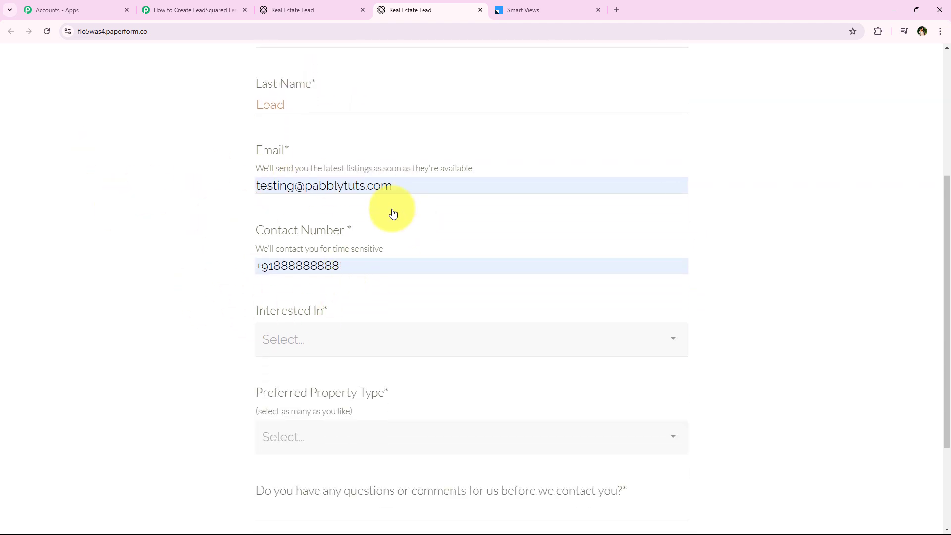
pyautogui.scroll(-2, 149, 195)
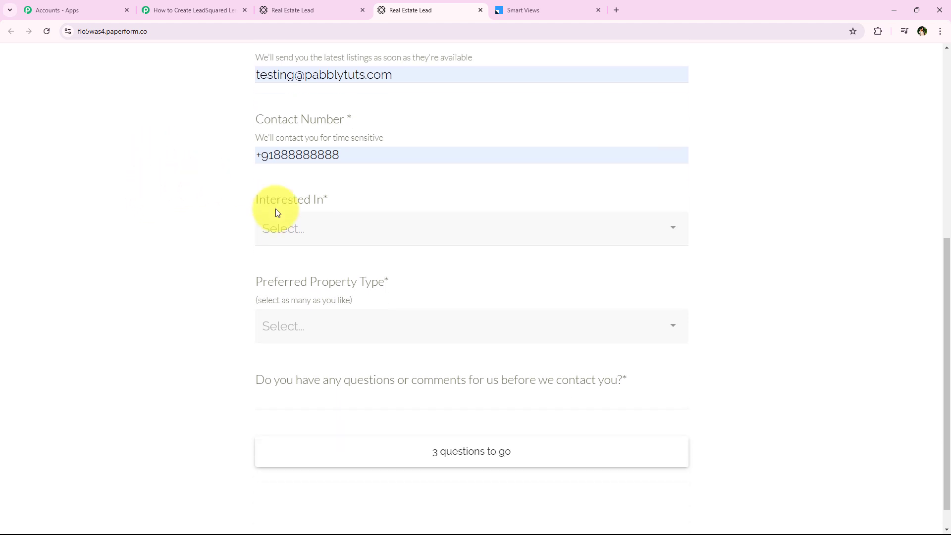
pyautogui.moveTo(253, 201); pyautogui.dragTo(351, 208)
pyautogui.click(335, 224)
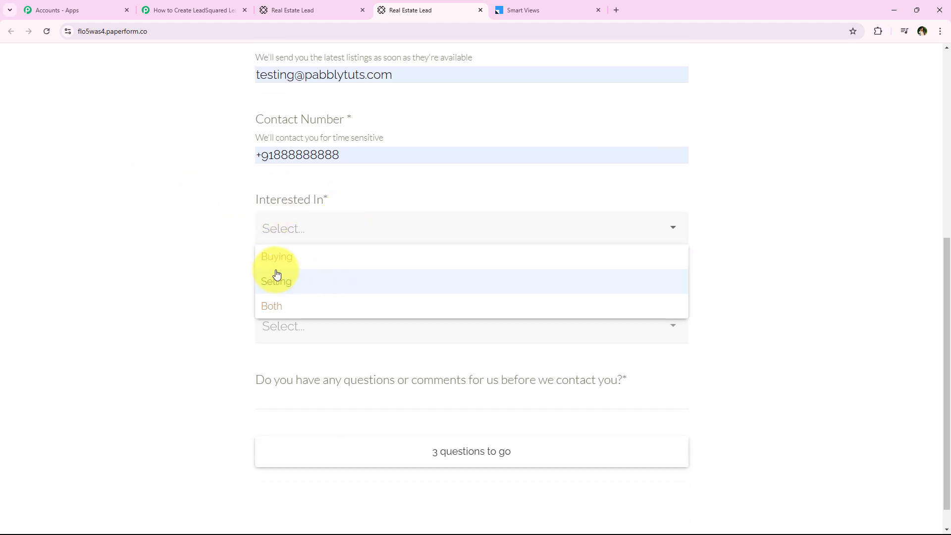
pyautogui.click(470, 261)
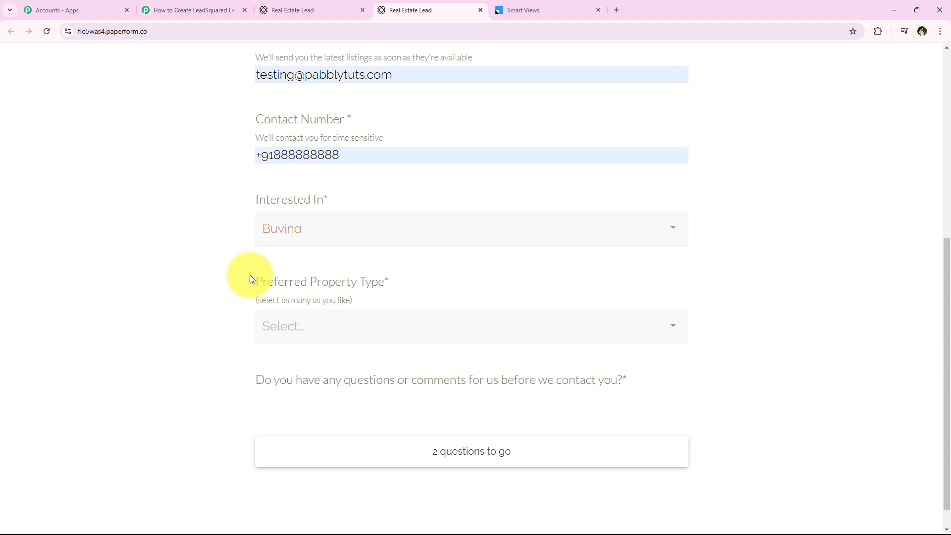
pyautogui.moveTo(249, 279); pyautogui.dragTo(373, 313)
pyautogui.click(357, 327)
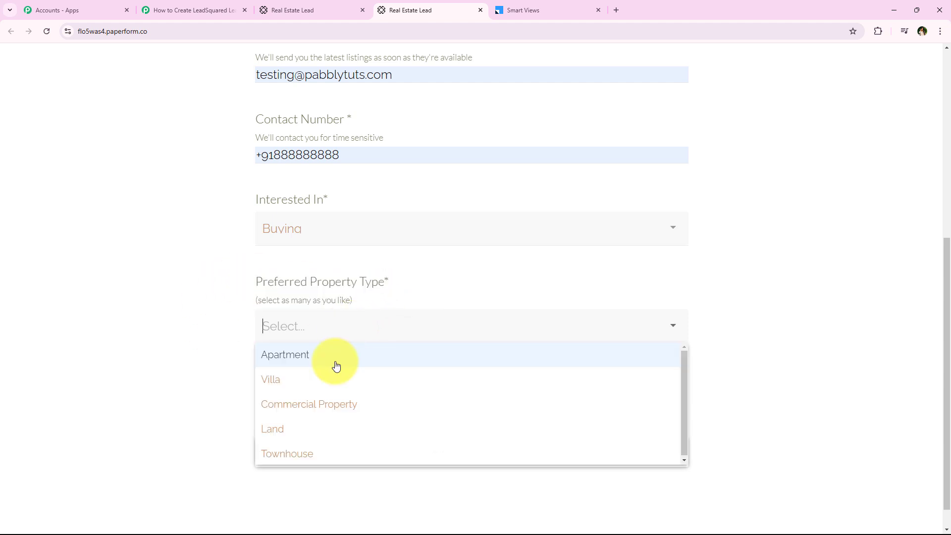
pyautogui.click(325, 430)
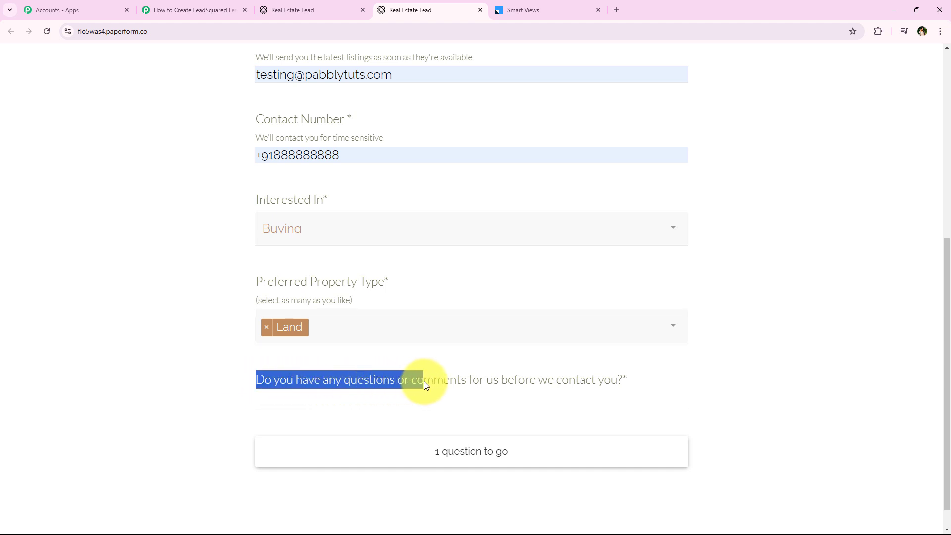
# Enter 'No' as the comment and submit the test form.
pyautogui.moveTo(502, 385); pyautogui.dragTo(569, 391)
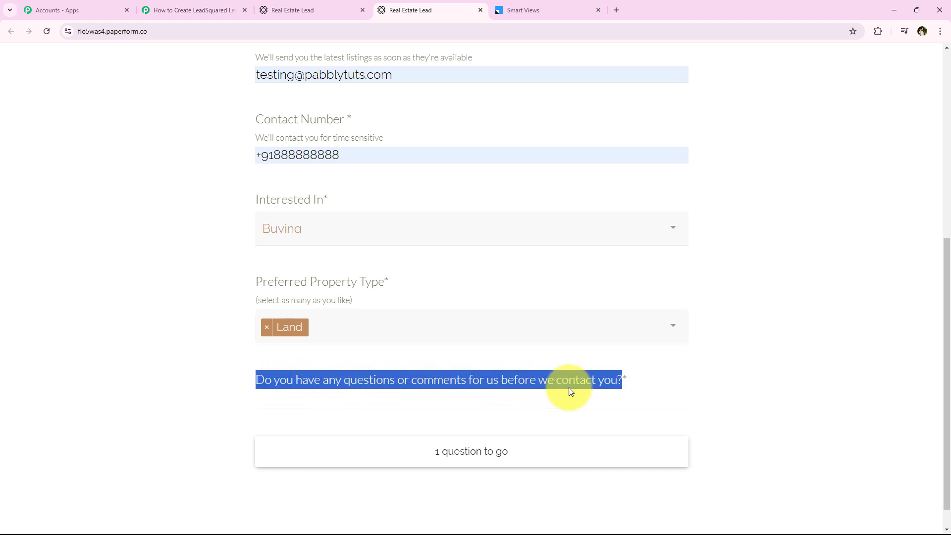
pyautogui.click(533, 399)
pyautogui.write('No')
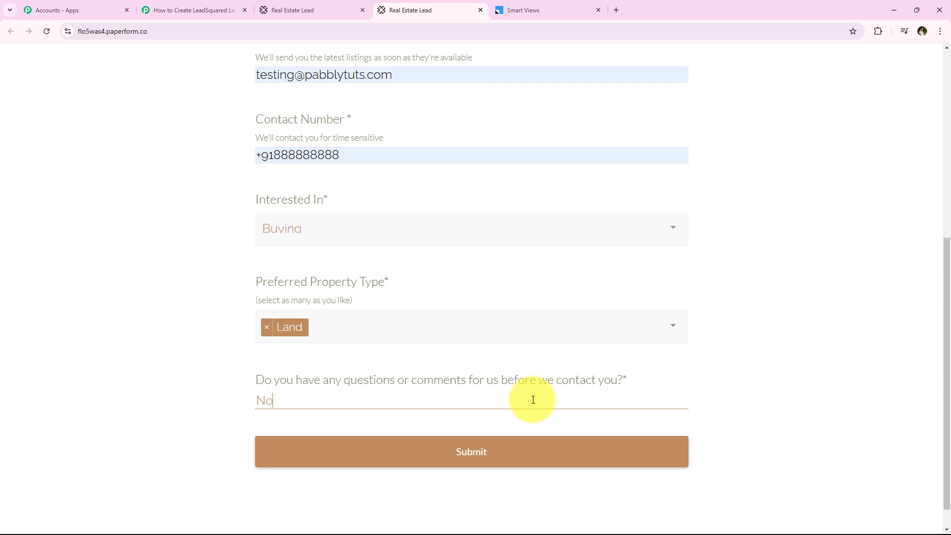
pyautogui.click(506, 453)
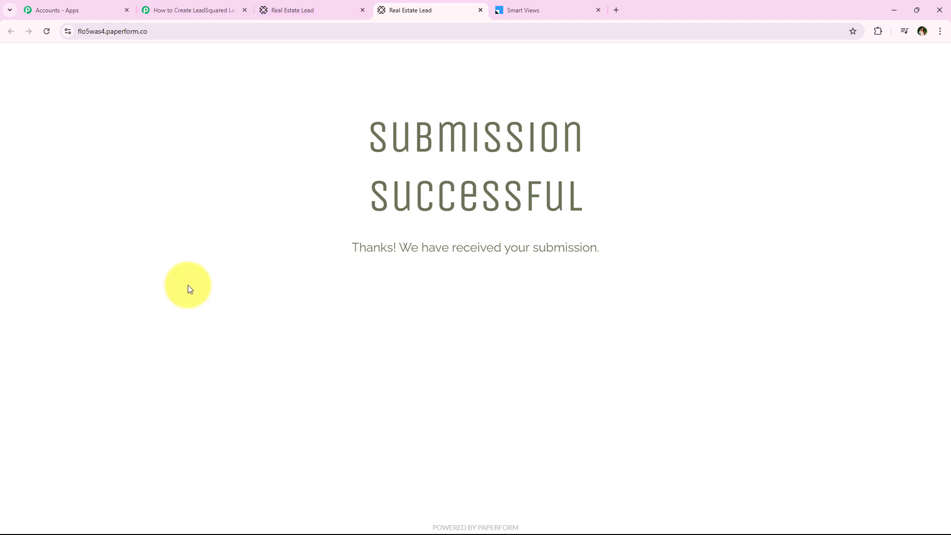
# Back in the Pabbly workflow, check the captured response's Land and Buying answers.
pyautogui.click(224, 9)
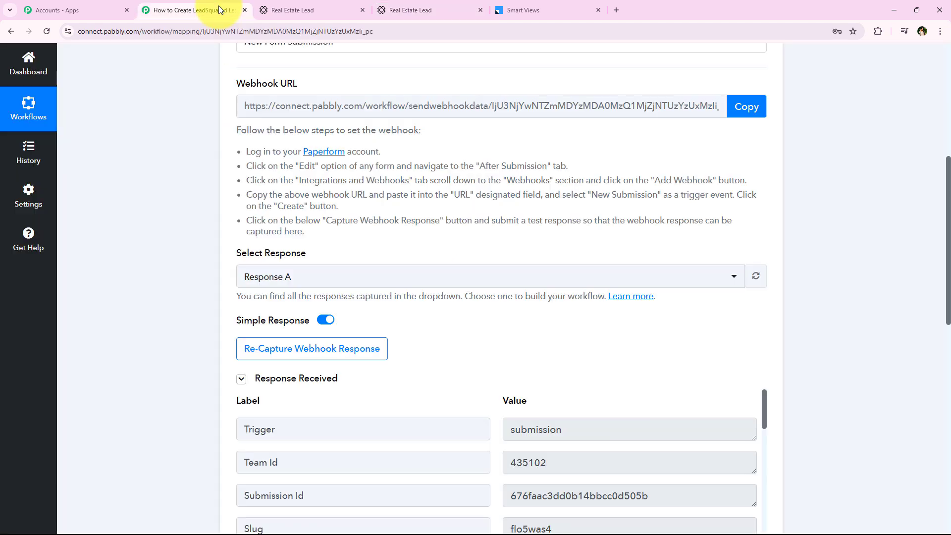
pyautogui.scroll(-5, 202, 171)
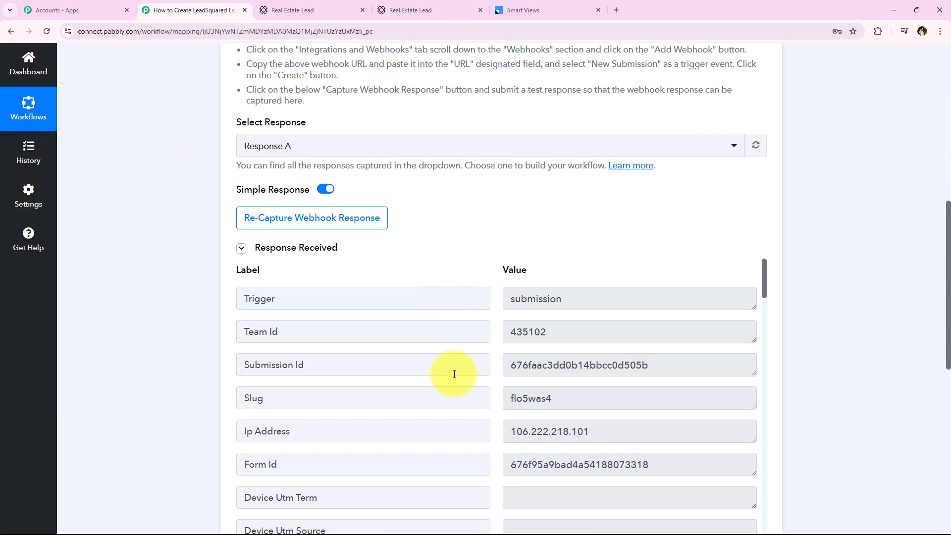
pyautogui.scroll(-5, 453, 389)
pyautogui.scroll(-5, 453, 389)
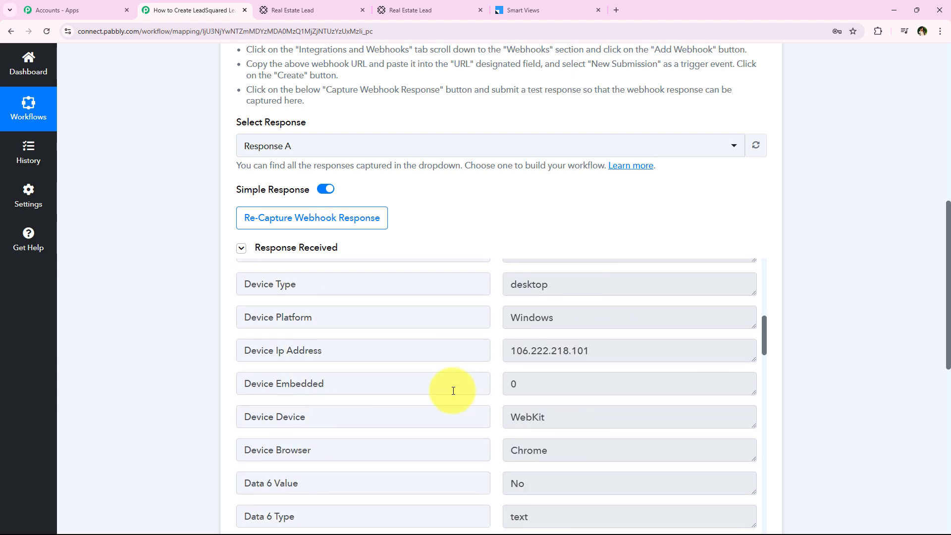
pyautogui.scroll(-4, 492, 235)
pyautogui.scroll(-4, 486, 235)
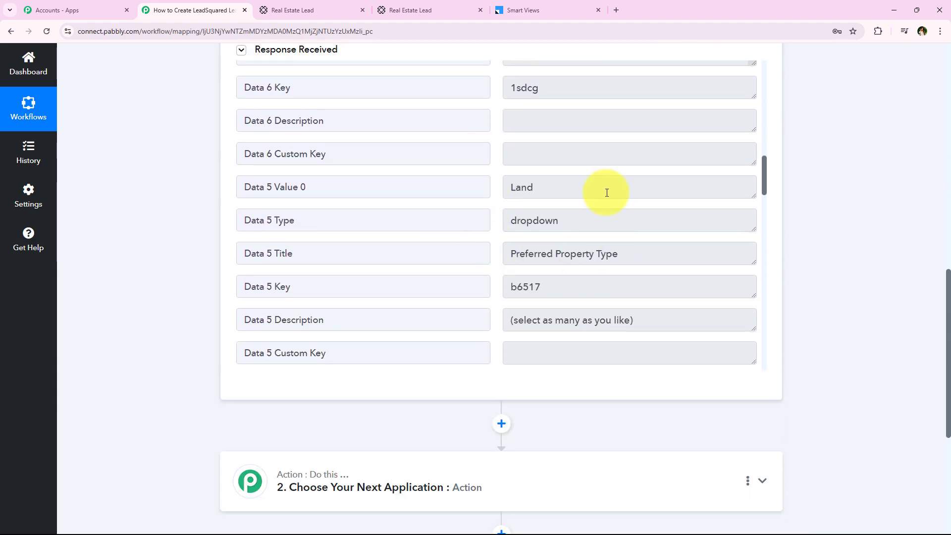
pyautogui.moveTo(607, 191); pyautogui.dragTo(471, 192)
pyautogui.scroll(-6, 542, 252)
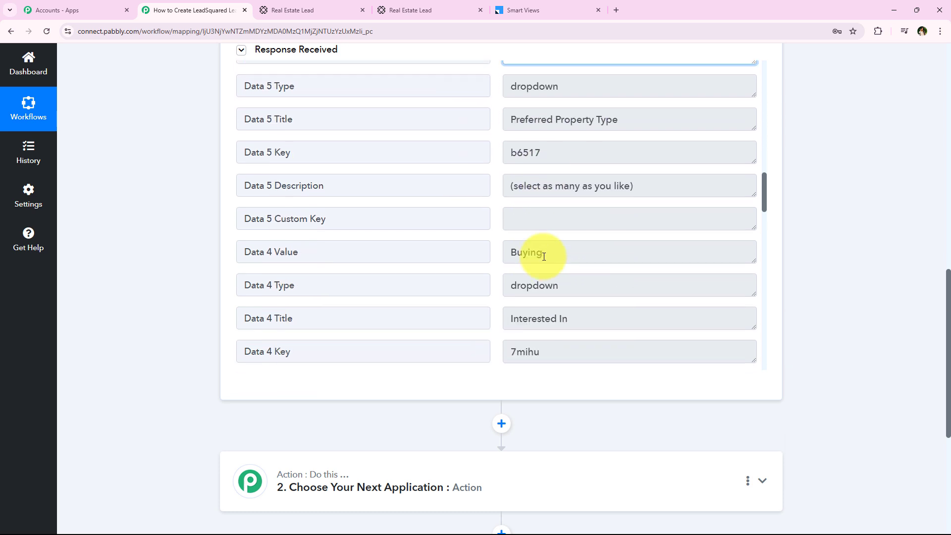
pyautogui.moveTo(571, 96); pyautogui.dragTo(487, 89)
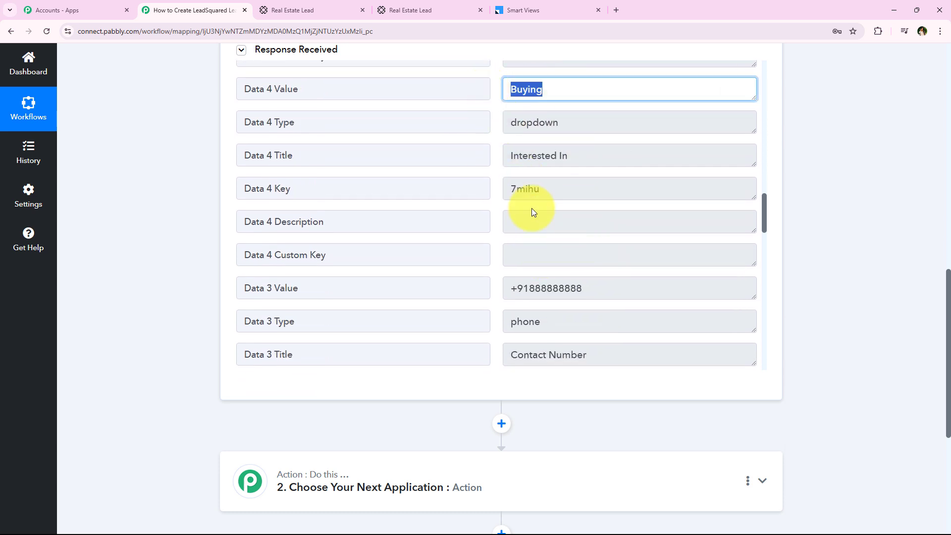
pyautogui.scroll(-1, 565, 285)
# Check the captured last name 'Lead' and first name 'Test', then return to the top.
pyautogui.moveTo(578, 238); pyautogui.dragTo(471, 244)
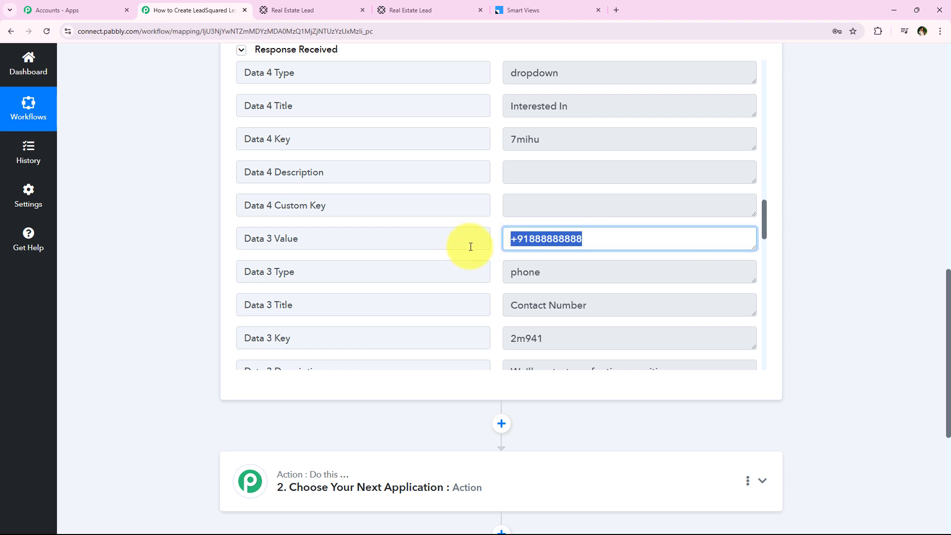
pyautogui.scroll(1, 496, 248)
pyautogui.scroll(-4, 528, 252)
pyautogui.scroll(1, 538, 258)
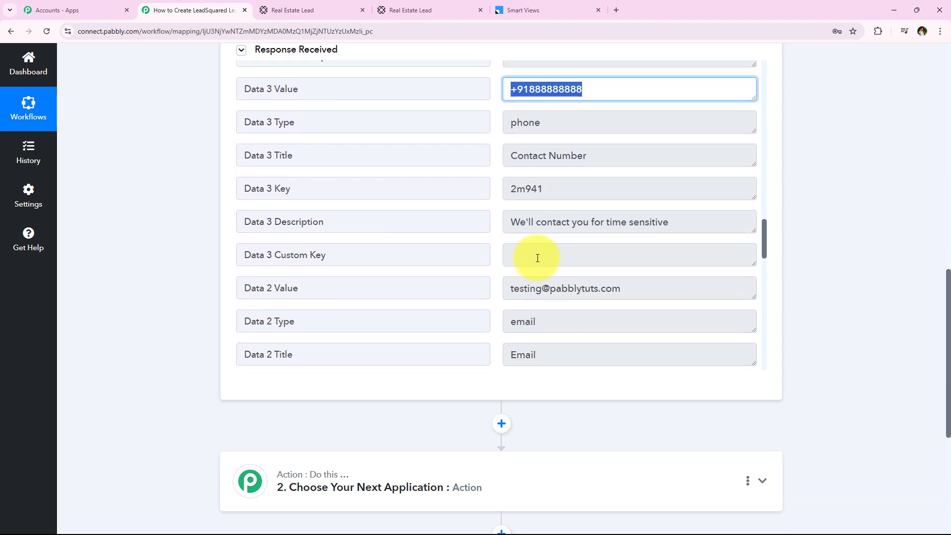
pyautogui.scroll(-1, 625, 306)
pyautogui.moveTo(626, 239); pyautogui.dragTo(510, 240)
pyautogui.scroll(-5, 510, 248)
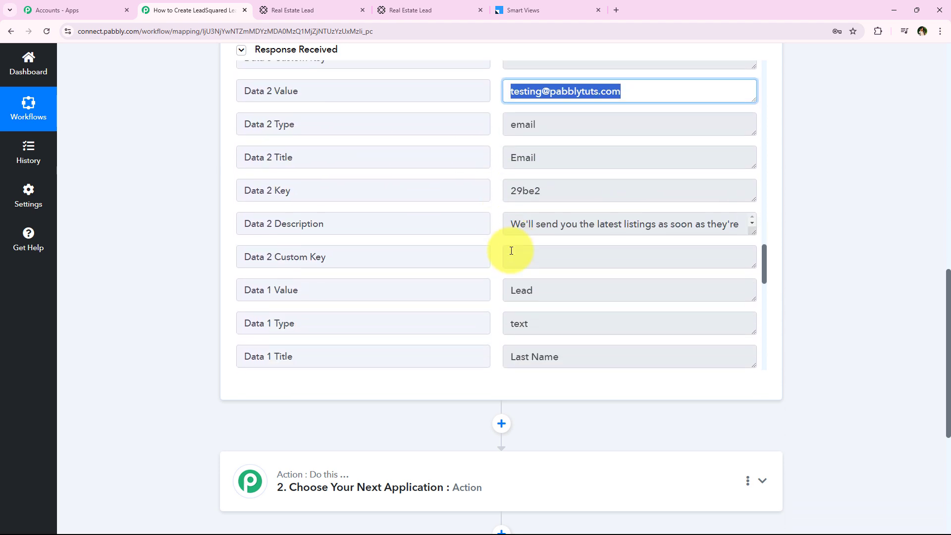
pyautogui.scroll(-5, 501, 258)
pyautogui.scroll(1, 501, 257)
pyautogui.scroll(-2, 515, 179)
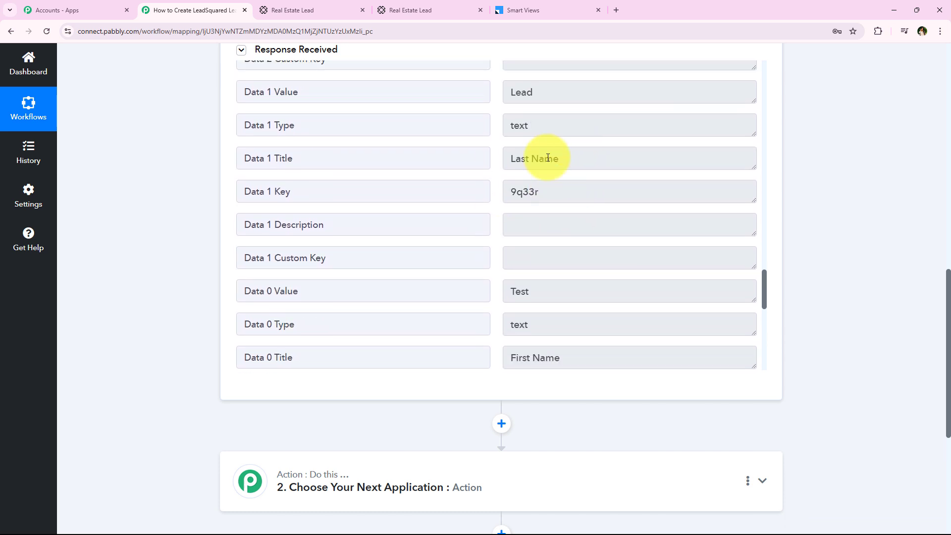
pyautogui.doubleClick(528, 96)
pyautogui.scroll(-3, 581, 302)
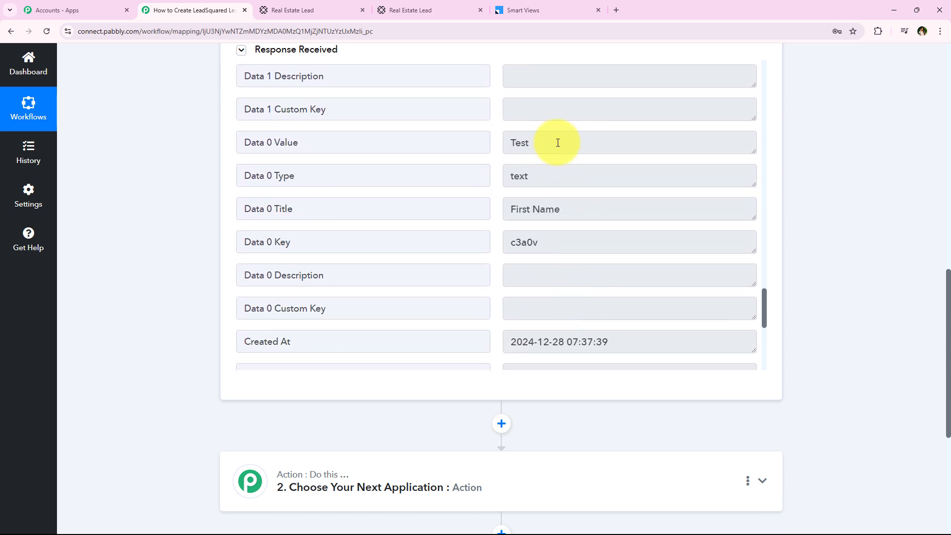
pyautogui.moveTo(558, 143); pyautogui.dragTo(474, 140)
pyautogui.click(152, 314)
pyautogui.scroll(4, 159, 270)
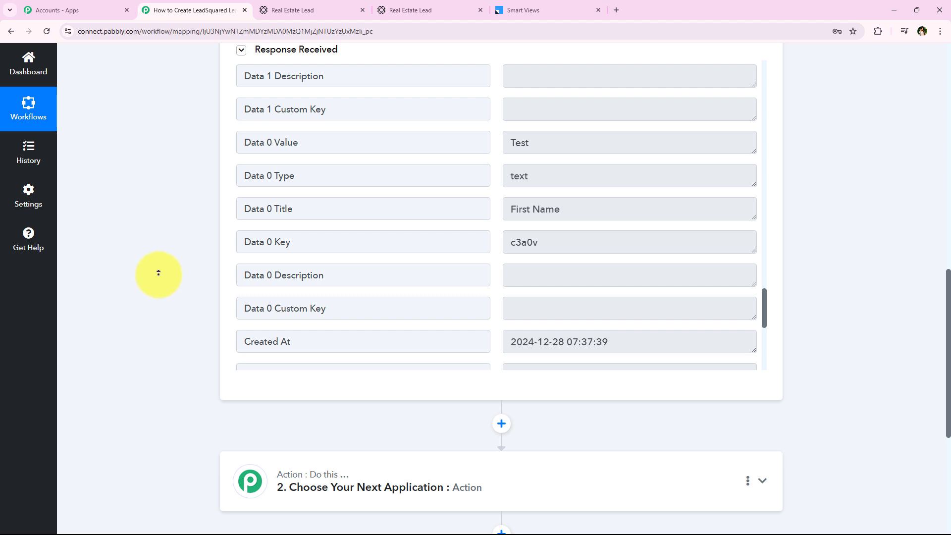
pyautogui.scroll(10, 159, 270)
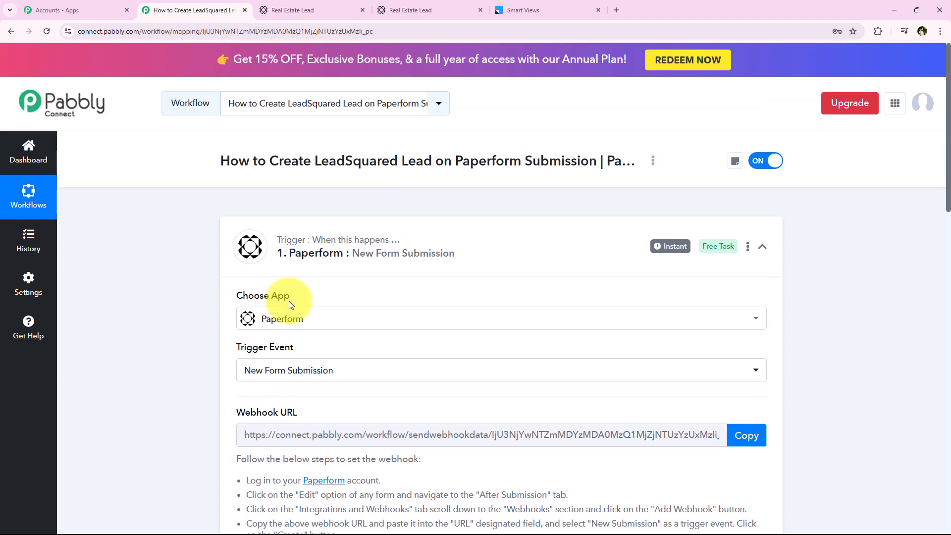
# Collapse the Paperform trigger and pick LeadSquared as the action app, searched with 'Leadsq'.
pyautogui.click(355, 268)
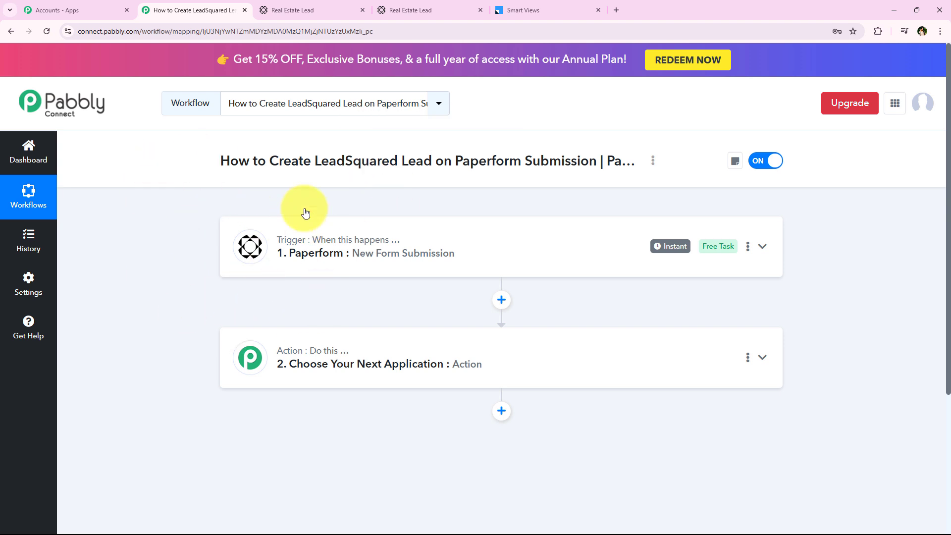
pyautogui.moveTo(268, 161); pyautogui.dragTo(597, 161)
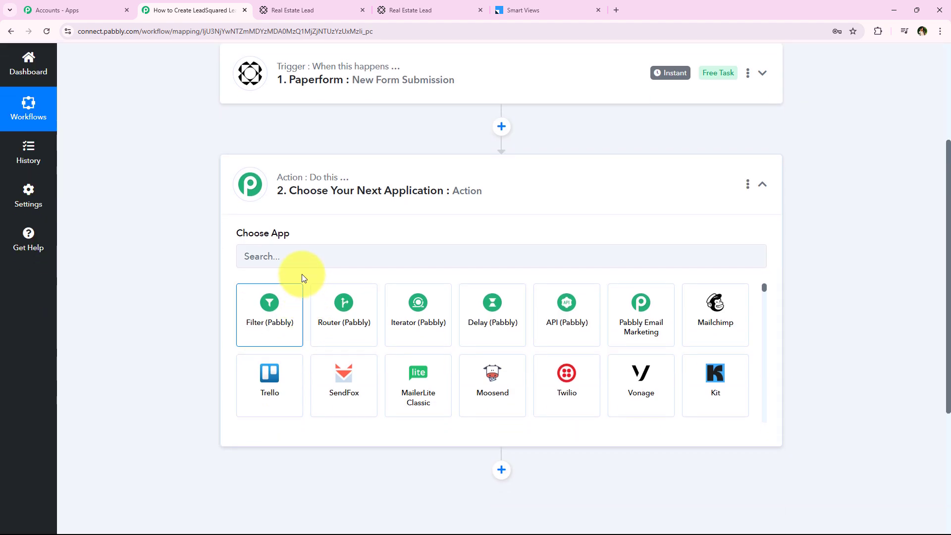
pyautogui.click(302, 257)
pyautogui.write('Leadsq')
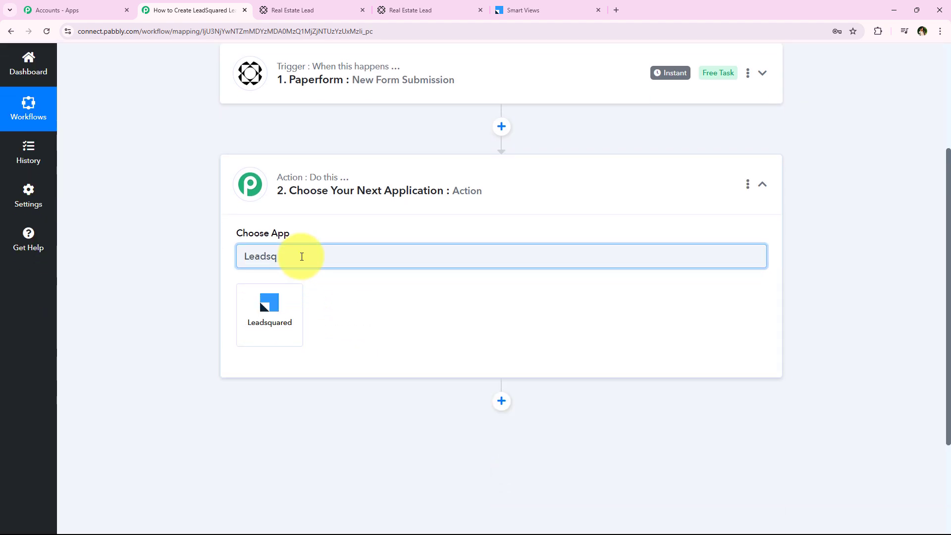
pyautogui.click(284, 292)
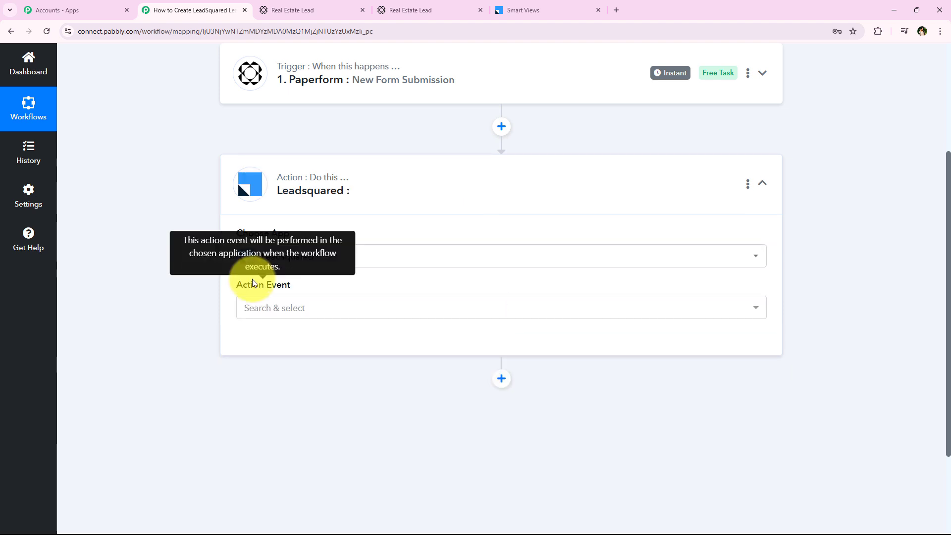
# Filter the LeadSquared action events with 'le' to find Create or Update Lead.
pyautogui.click(272, 308)
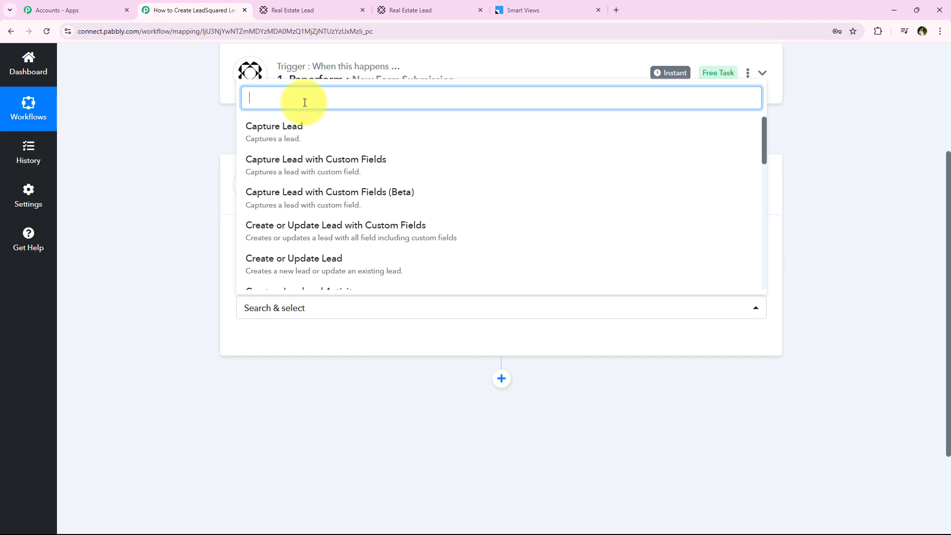
pyautogui.write('lead')
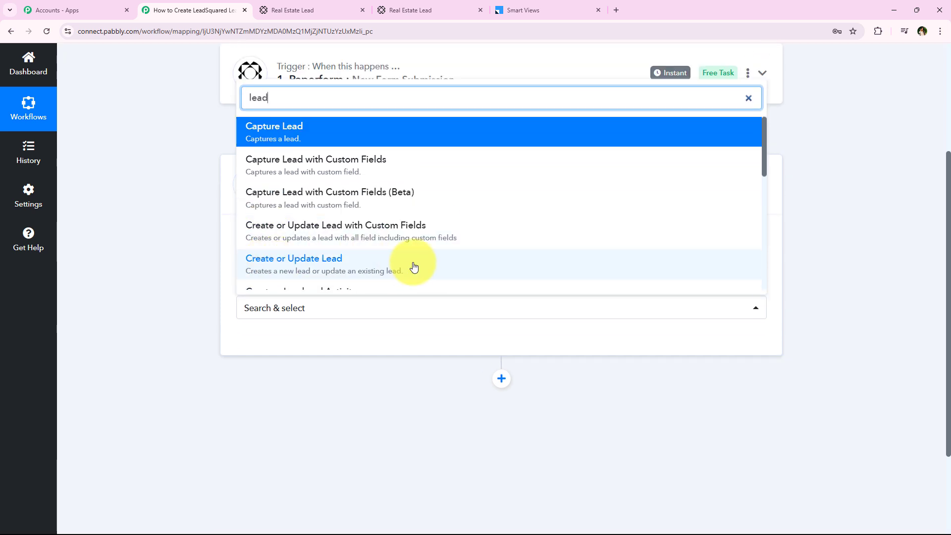
pyautogui.scroll(-1, 365, 266)
# Select the Create or Update Lead event and begin connecting a LeadSquared account.
pyautogui.click(359, 211)
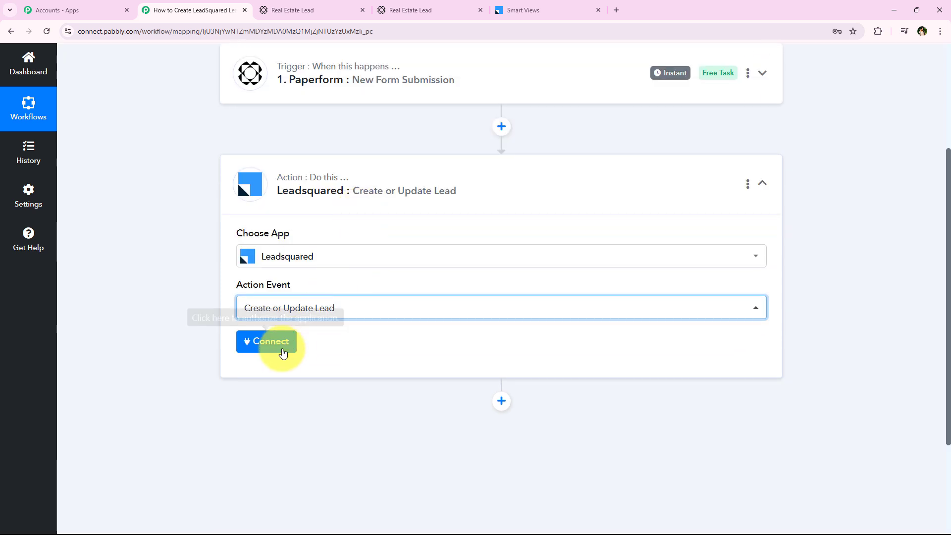
pyautogui.click(272, 341)
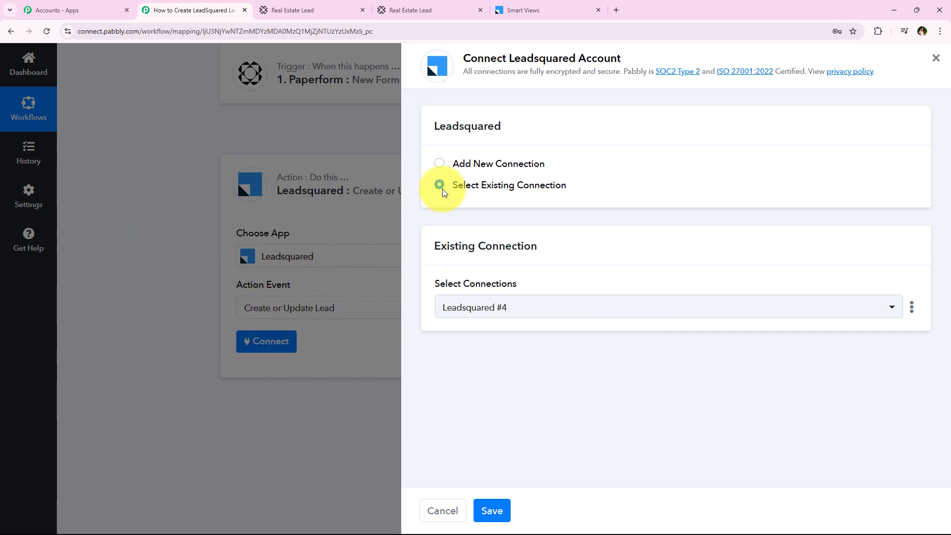
pyautogui.click(475, 168)
pyautogui.scroll(-2, 520, 297)
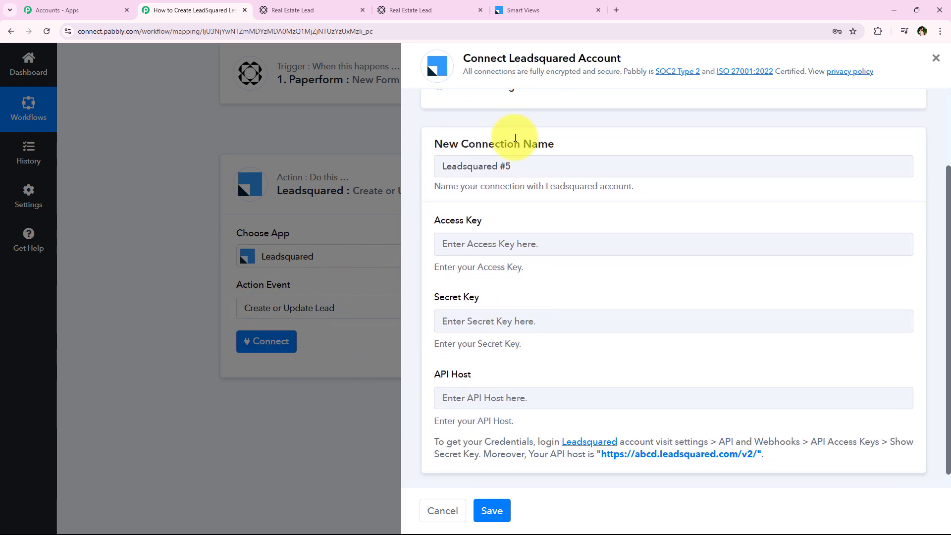
pyautogui.scroll(2, 518, 198)
pyautogui.click(483, 187)
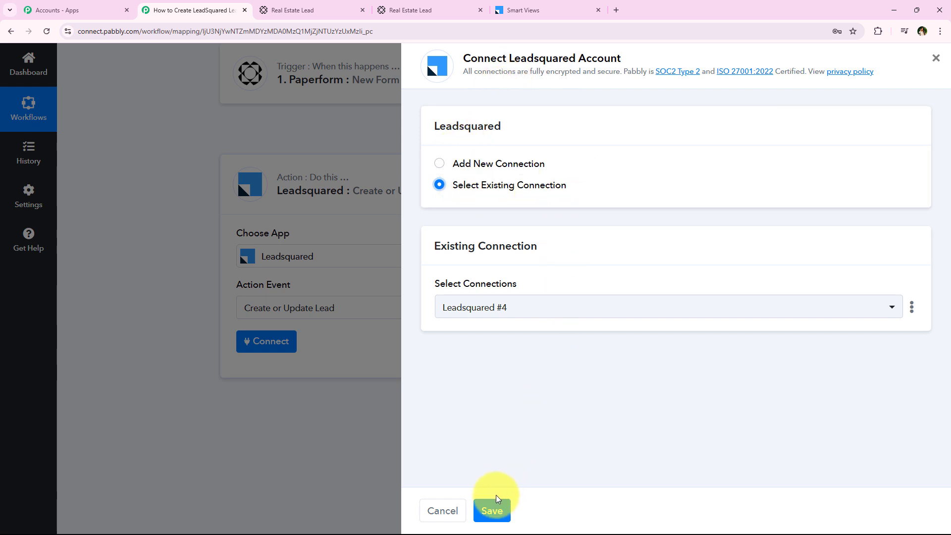
# Choose to add a new connection and review the note on finding the access keys and API host.
pyautogui.click(524, 164)
pyautogui.scroll(-2, 453, 284)
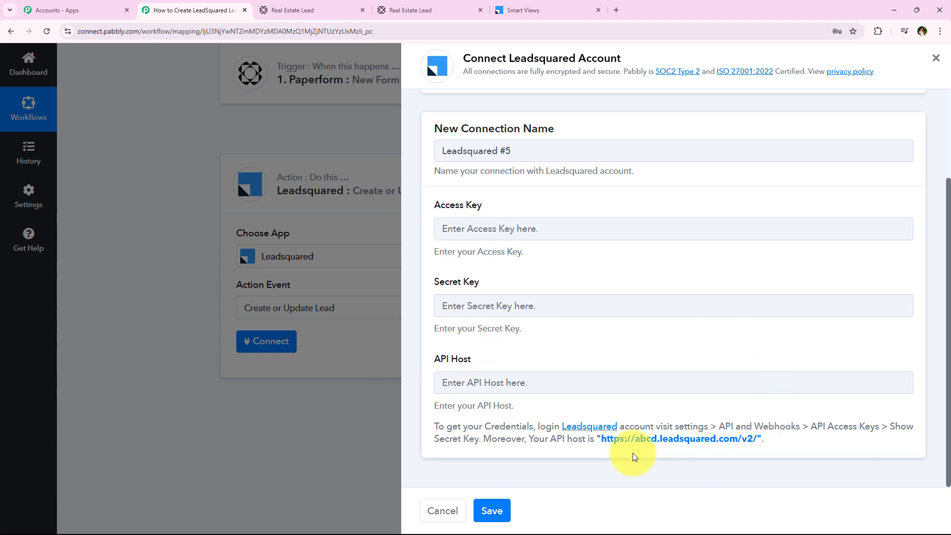
pyautogui.moveTo(432, 434); pyautogui.dragTo(881, 438)
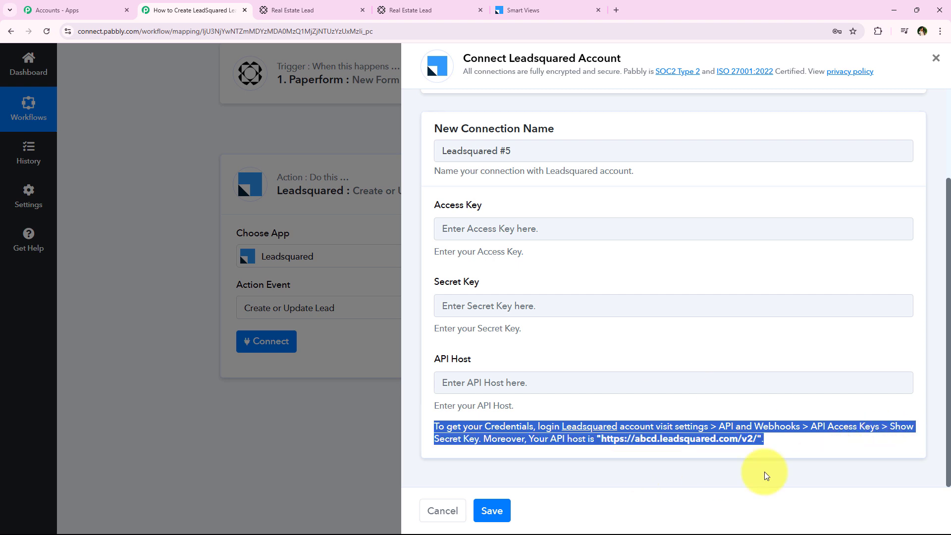
pyautogui.click(748, 494)
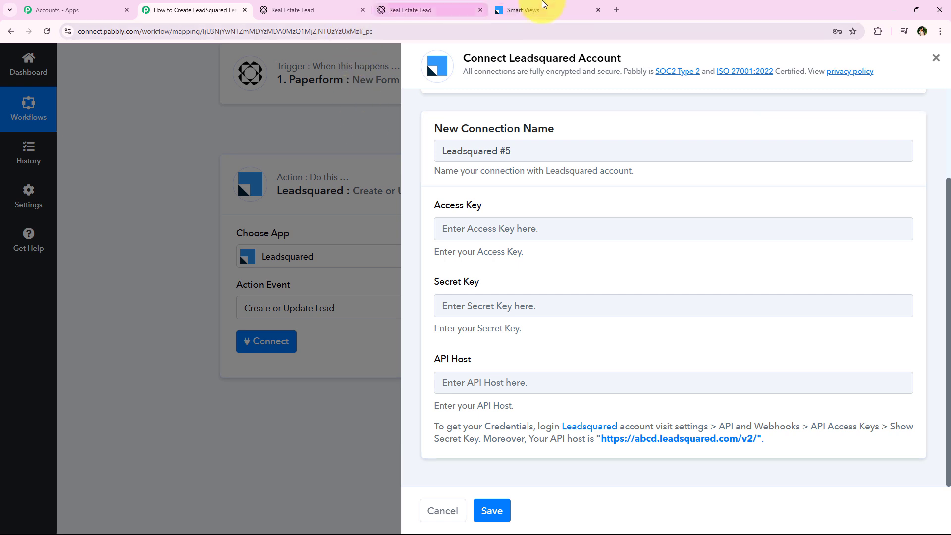
# In LeadSquared, open Settings > API and Webhooks > API Access Keys and select the access key.
pyautogui.click(544, 4)
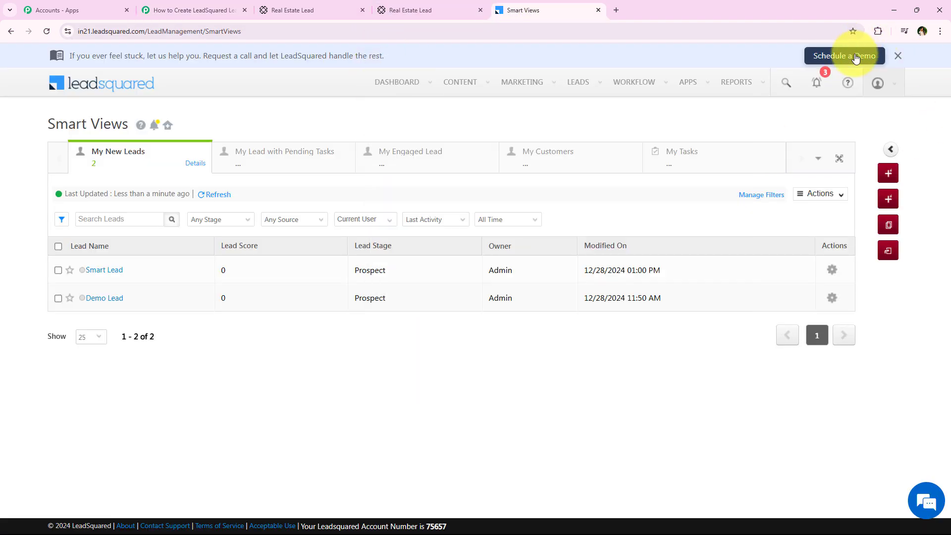
pyautogui.moveTo(866, 87)
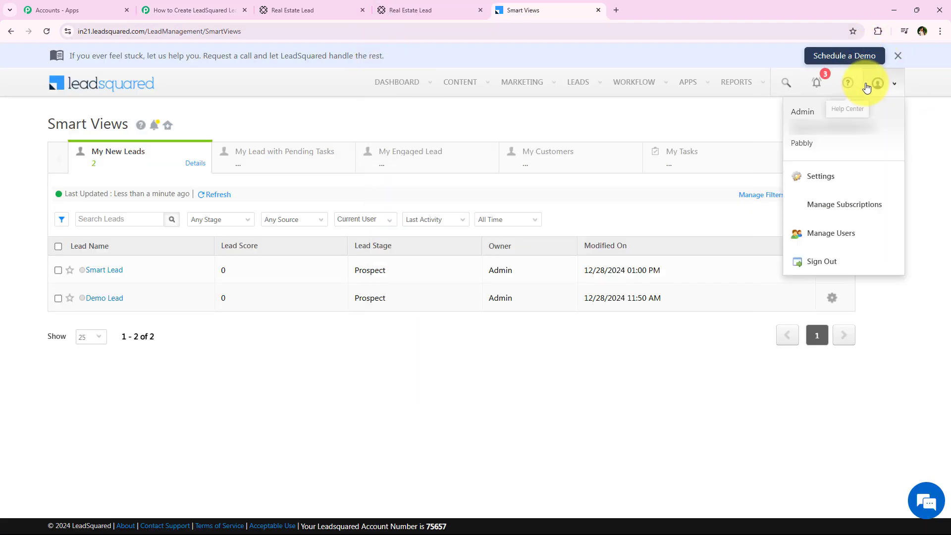
pyautogui.click(825, 181)
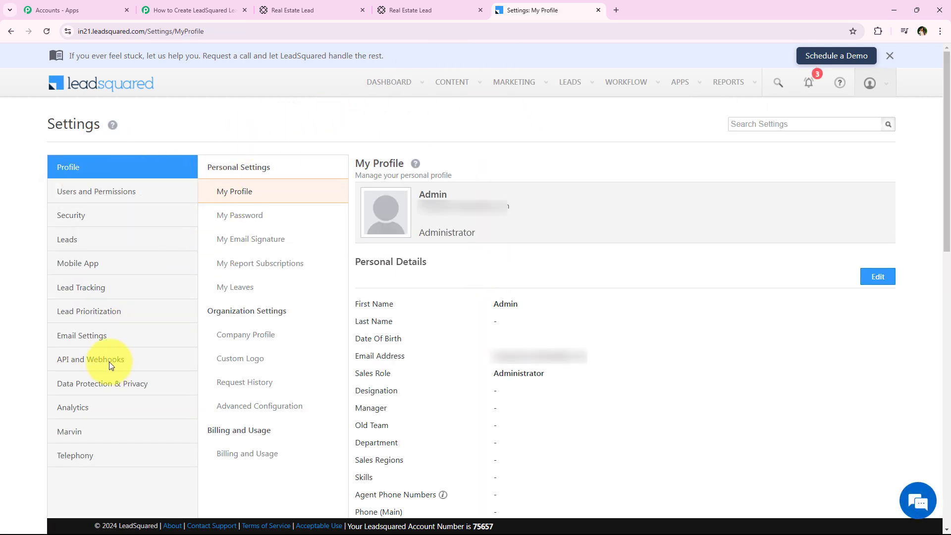
pyautogui.click(104, 366)
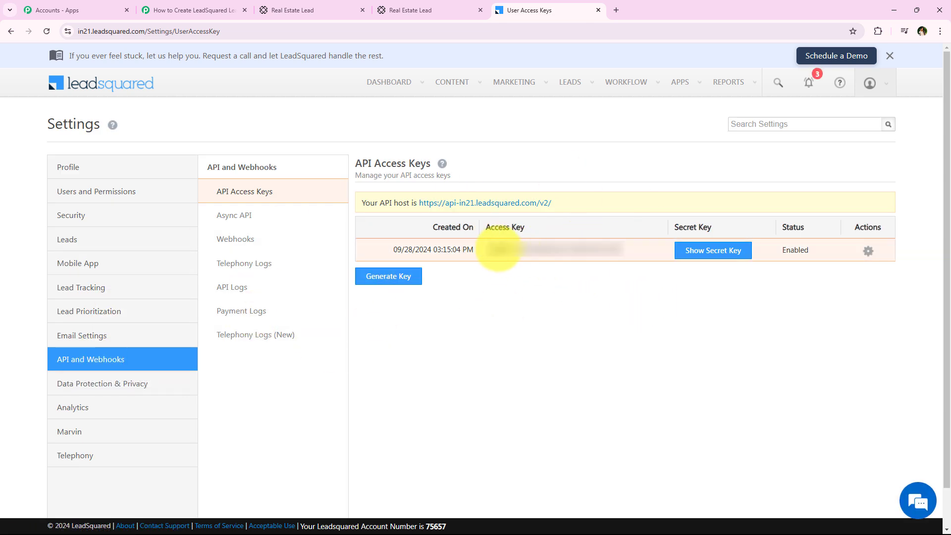
pyautogui.moveTo(485, 249)
pyautogui.mouseDown()
pyautogui.moveTo(680, 247)
pyautogui.moveTo(666, 296)
pyautogui.moveTo(584, 250)
pyautogui.moveTo(611, 278)
pyautogui.moveTo(628, 248)
pyautogui.moveTo(463, 251)
pyautogui.moveTo(498, 248)
pyautogui.moveTo(486, 250)
pyautogui.mouseUp()
pyautogui.rightClick(526, 258)
# Copy the LeadSquared access key and paste it into Pabbly's Access Key field.
pyautogui.click(548, 266)
pyautogui.click(236, 6)
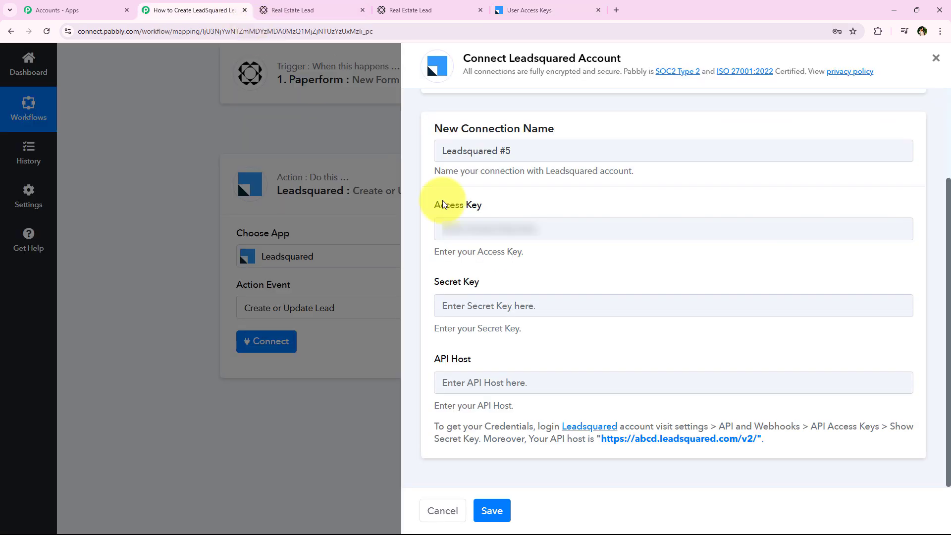
pyautogui.rightClick(493, 246)
pyautogui.rightClick(493, 238)
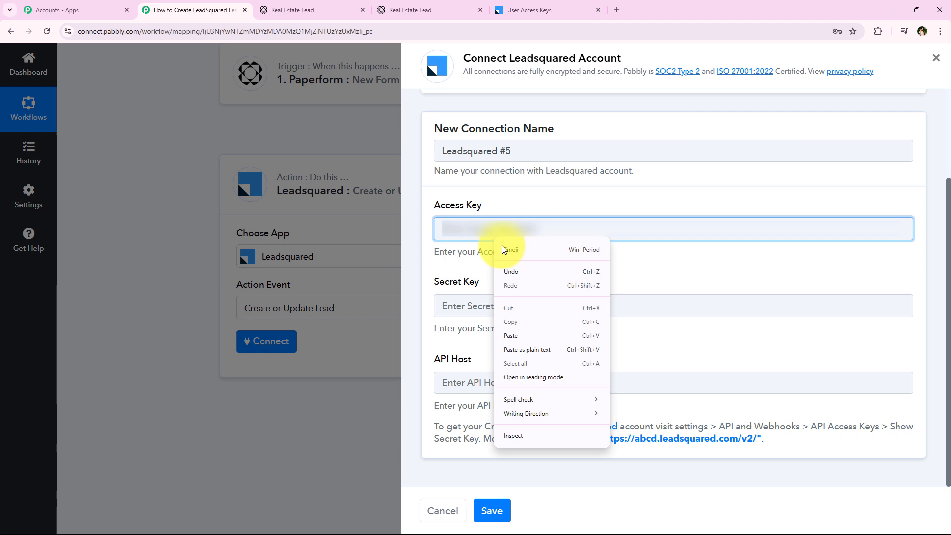
pyautogui.click(526, 329)
# Reveal the LeadSquared secret key and paste it into the Secret Key field.
pyautogui.click(529, 10)
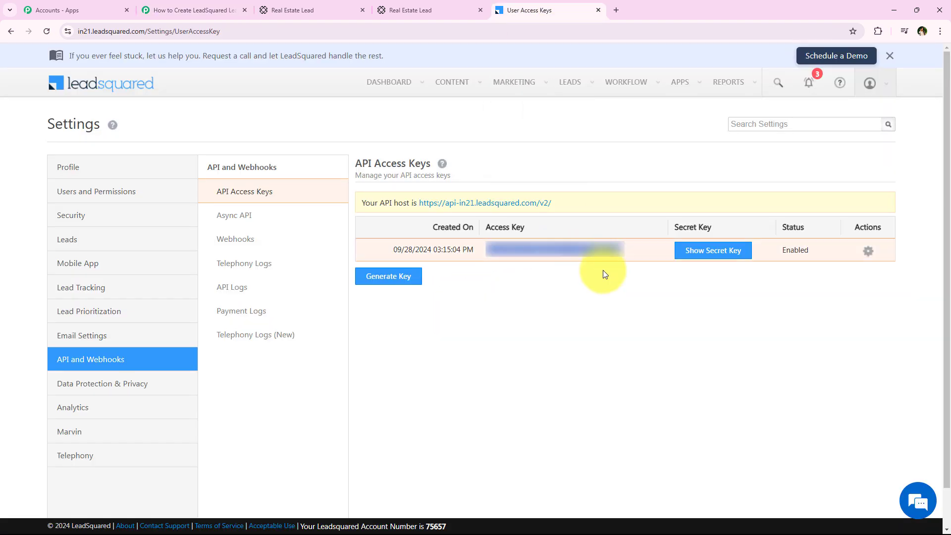
pyautogui.click(694, 254)
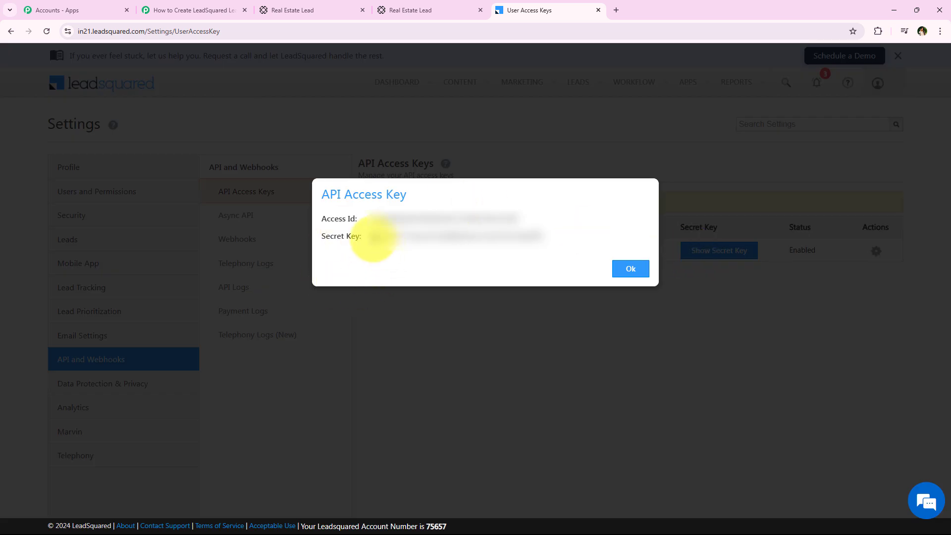
pyautogui.moveTo(376, 235)
pyautogui.mouseDown()
pyautogui.moveTo(540, 233)
pyautogui.moveTo(372, 243)
pyautogui.mouseUp()
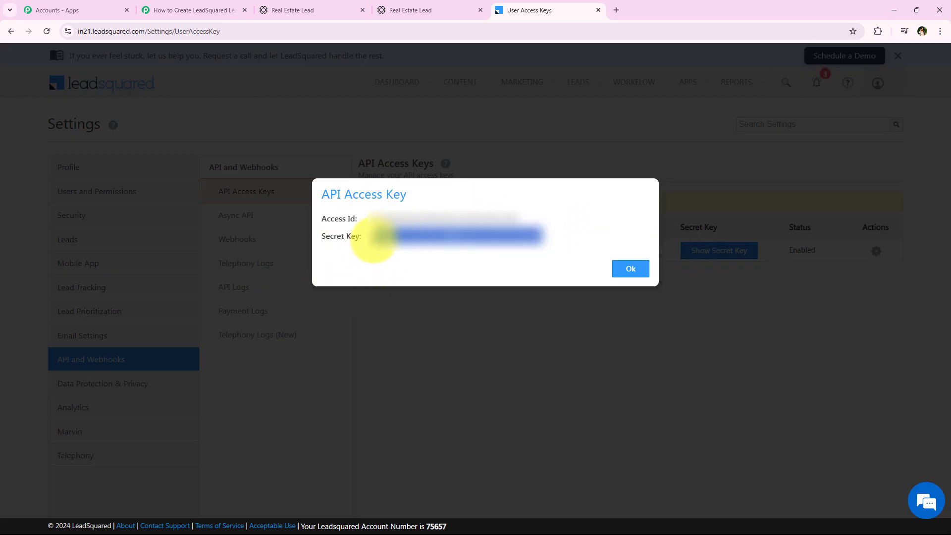
pyautogui.rightClick(377, 243)
pyautogui.click(415, 251)
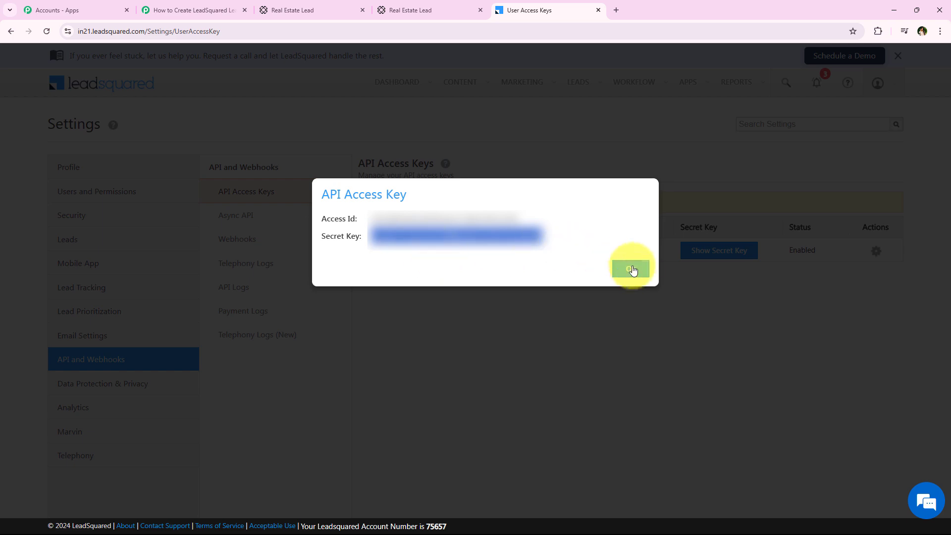
pyautogui.click(629, 268)
pyautogui.click(218, 10)
pyautogui.rightClick(473, 308)
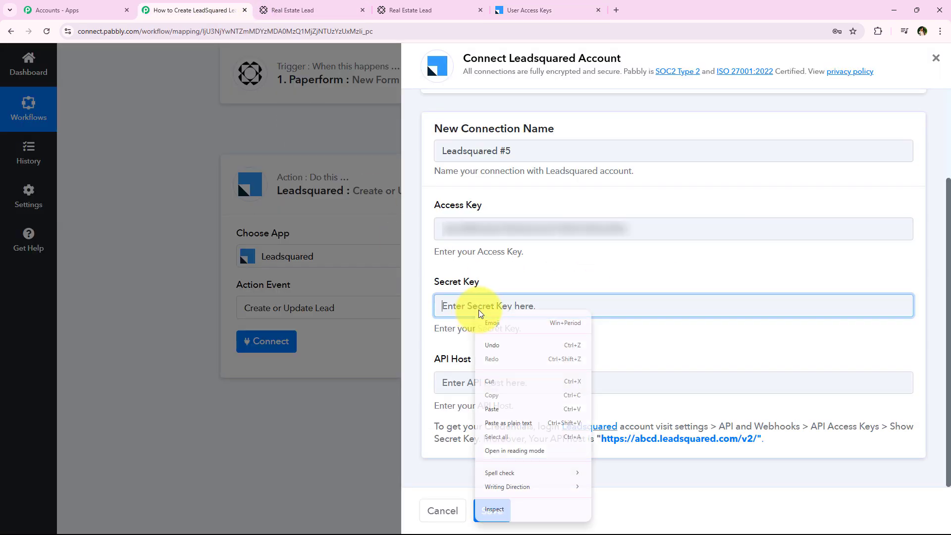
pyautogui.click(511, 409)
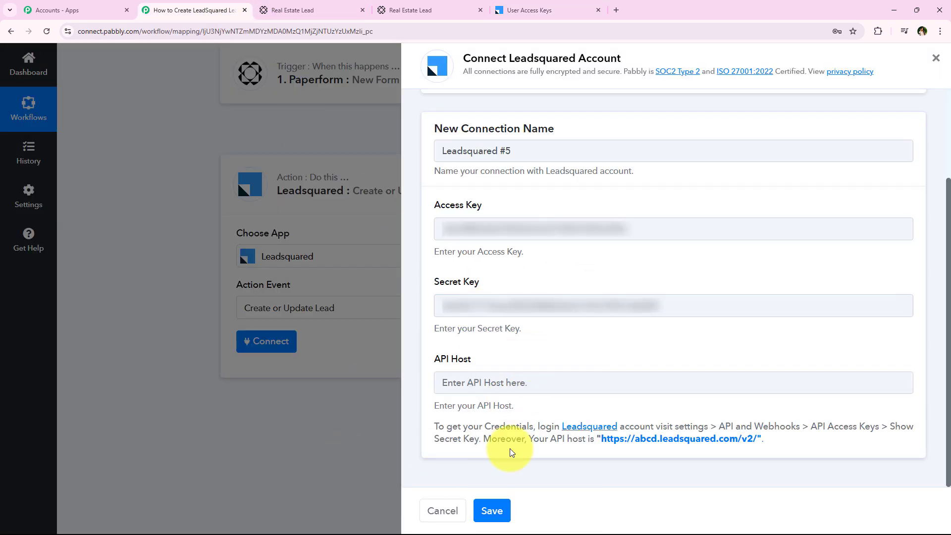
pyautogui.click(562, 7)
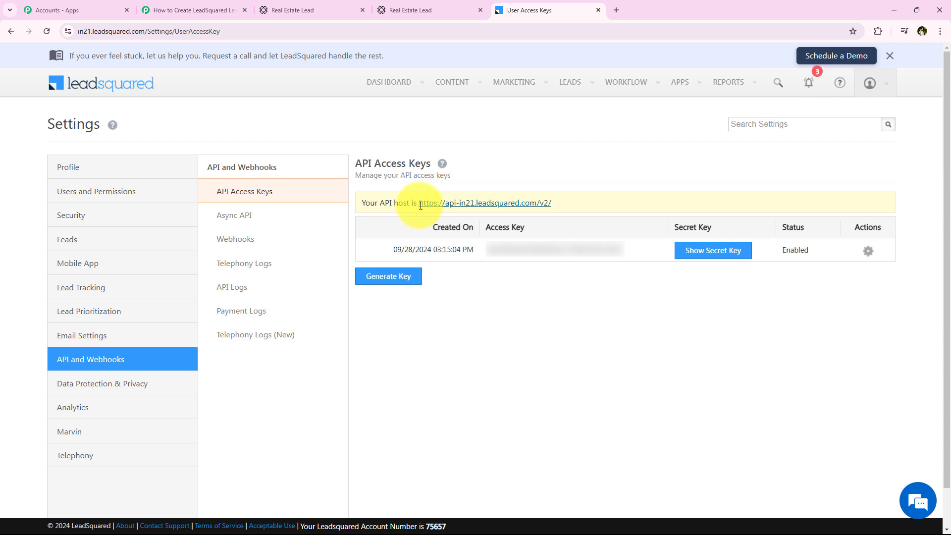
pyautogui.moveTo(420, 205); pyautogui.dragTo(569, 188)
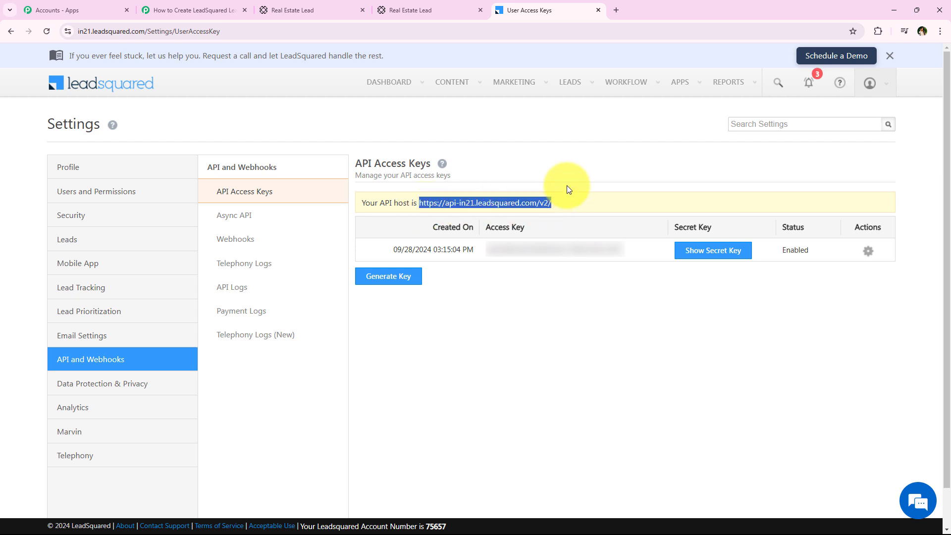
pyautogui.rightClick(515, 202)
pyautogui.click(528, 212)
pyautogui.click(186, 11)
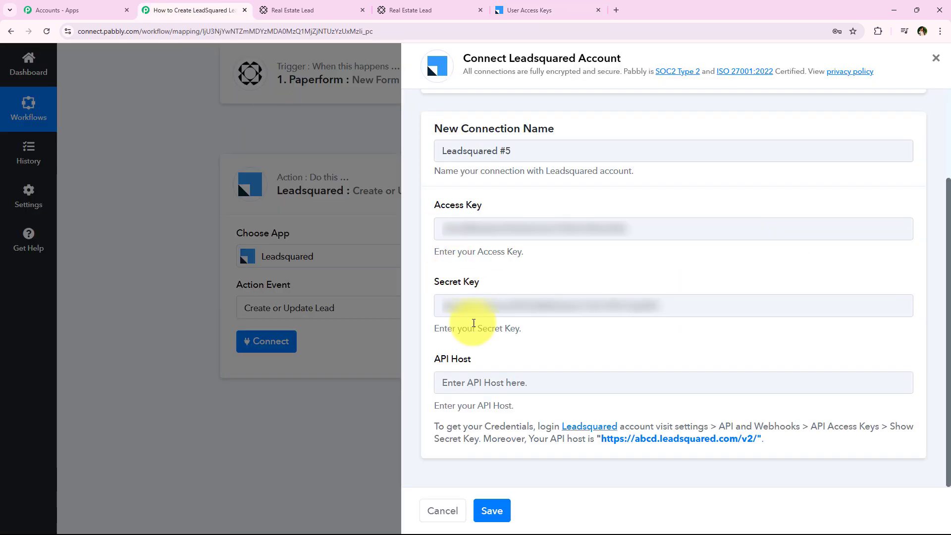
pyautogui.rightClick(491, 383)
pyautogui.click(536, 267)
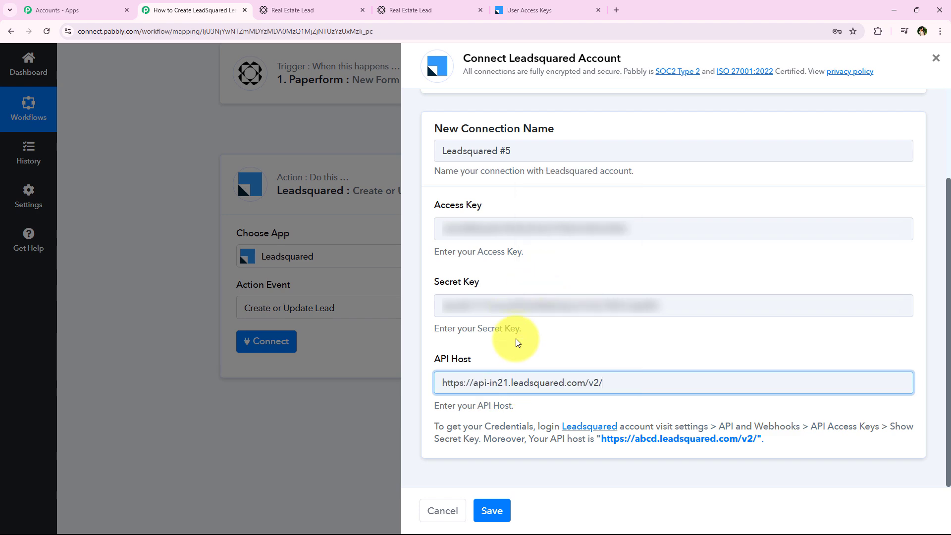
# Save the new LeadSquared connection and move down to the lead fields like Email Address.
pyautogui.click(491, 512)
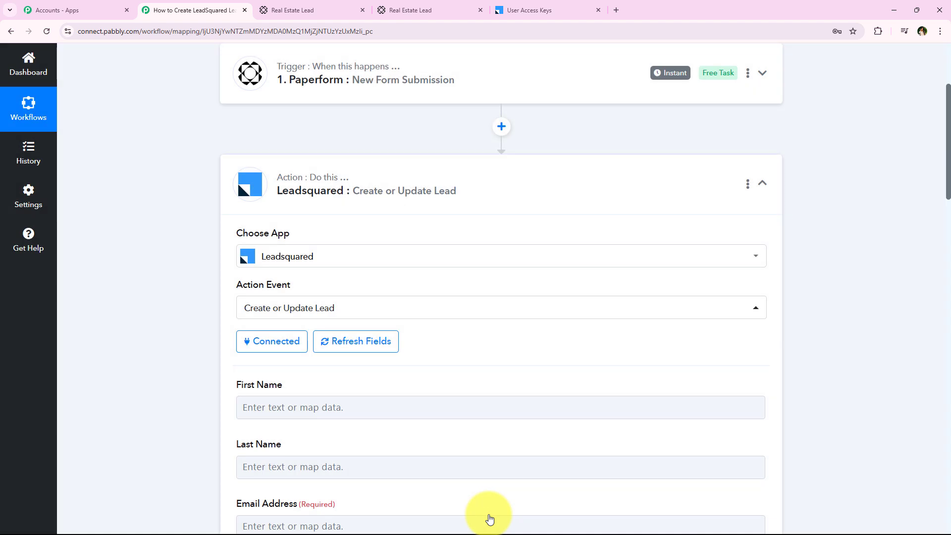
pyautogui.middleClick(203, 192)
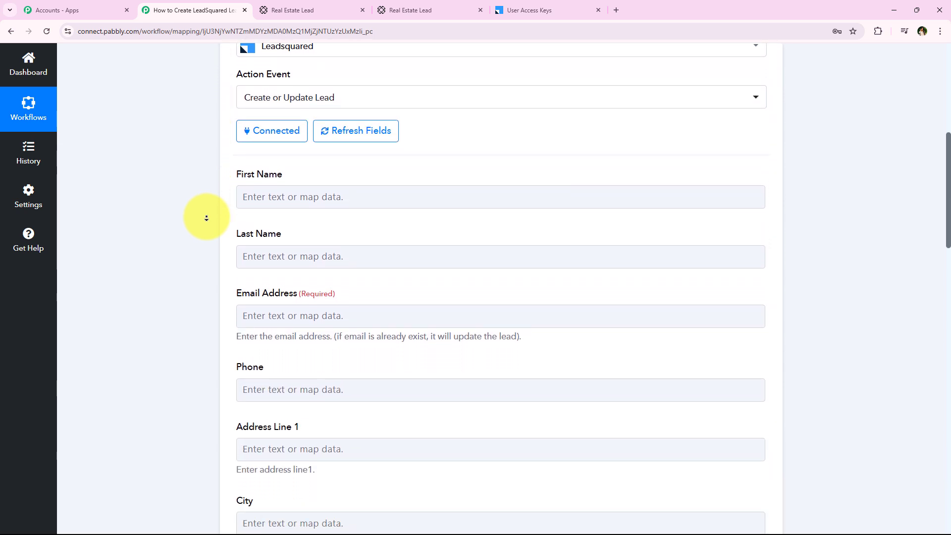
pyautogui.middleClick(206, 218)
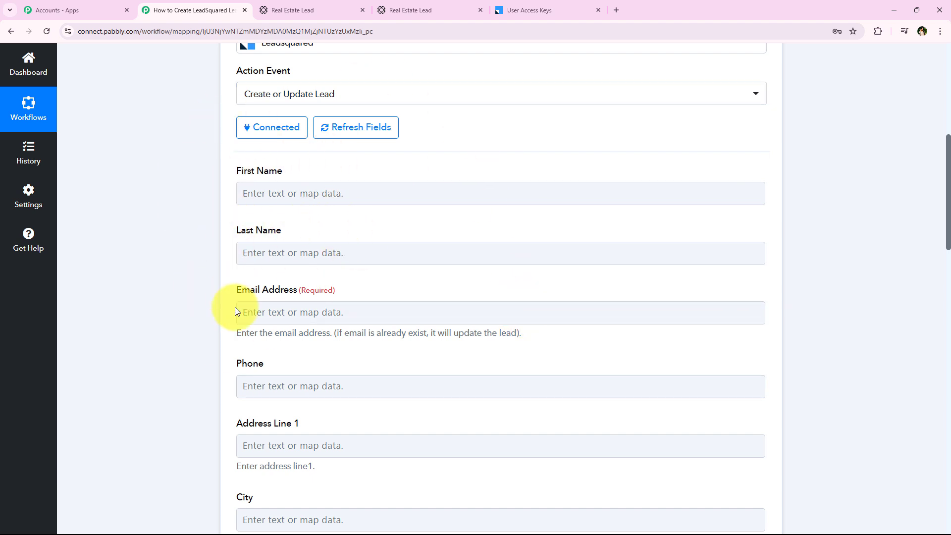
# Expand the LeadSquared action step to show its First Name, Last Name and Email Address fields.
pyautogui.middleClick(192, 375)
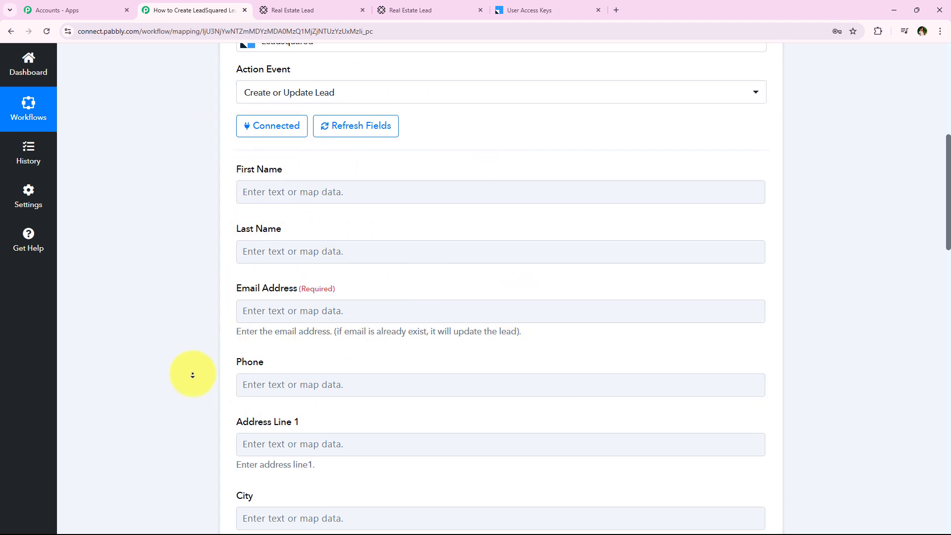
pyautogui.middleClick(192, 374)
pyautogui.middleClick(192, 374)
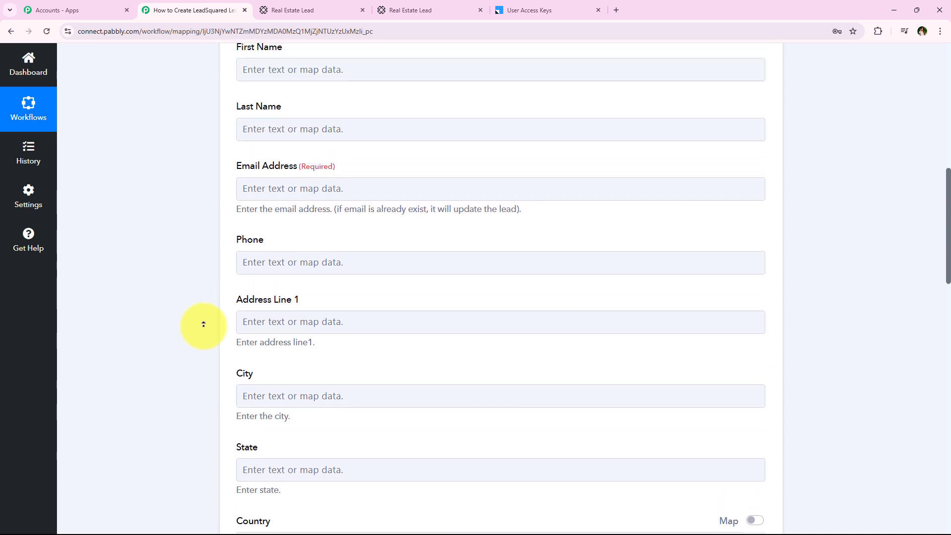
pyautogui.middleClick(203, 323)
pyautogui.middleClick(156, 368)
pyautogui.middleClick(167, 265)
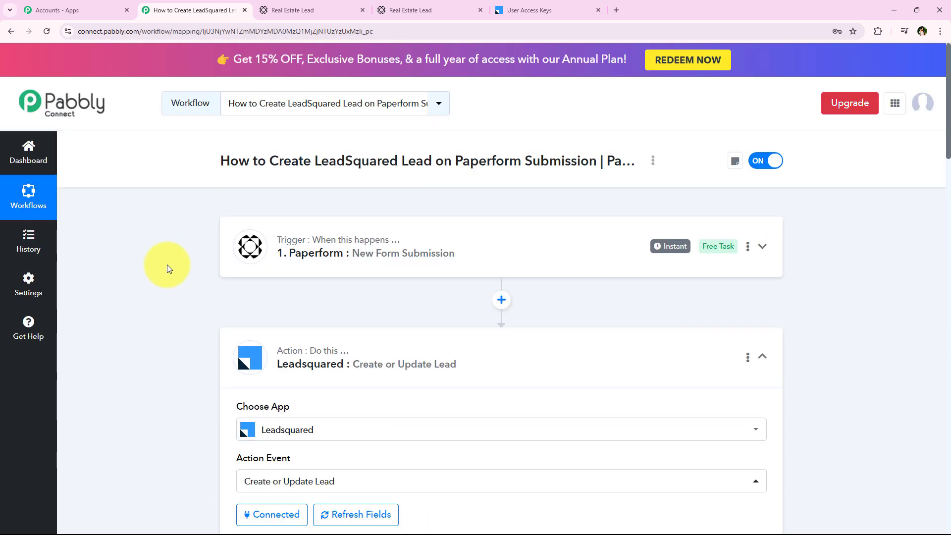
pyautogui.middleClick(147, 180)
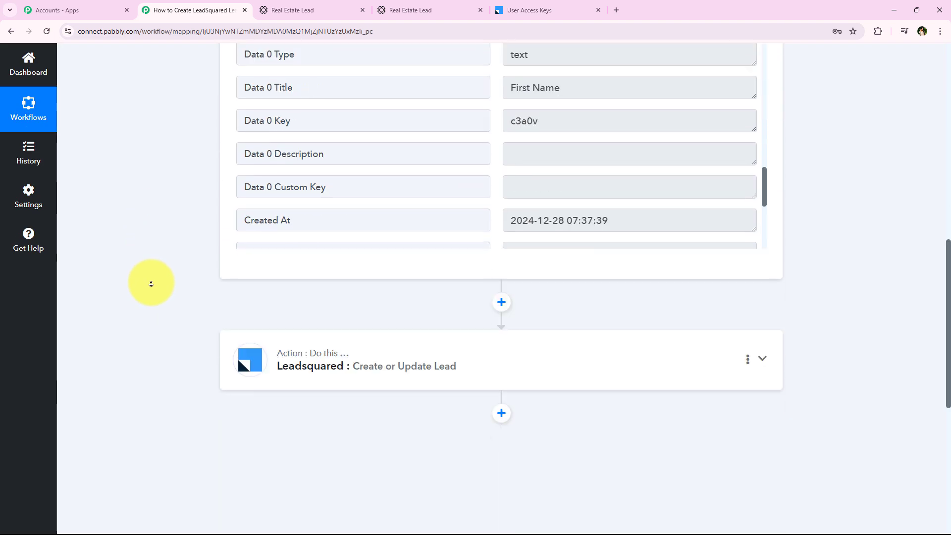
pyautogui.middleClick(151, 283)
pyautogui.middleClick(469, 152)
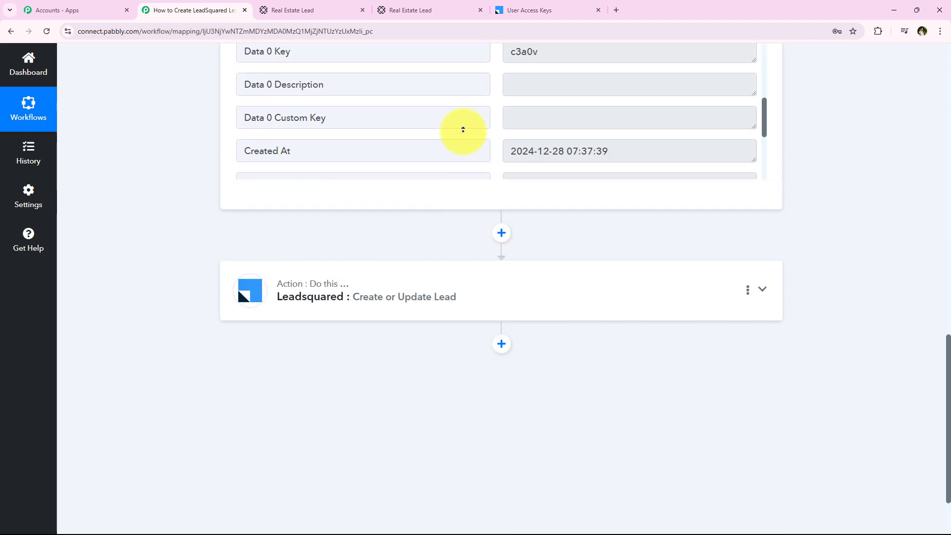
pyautogui.scroll(3, 463, 129)
pyautogui.click(342, 489)
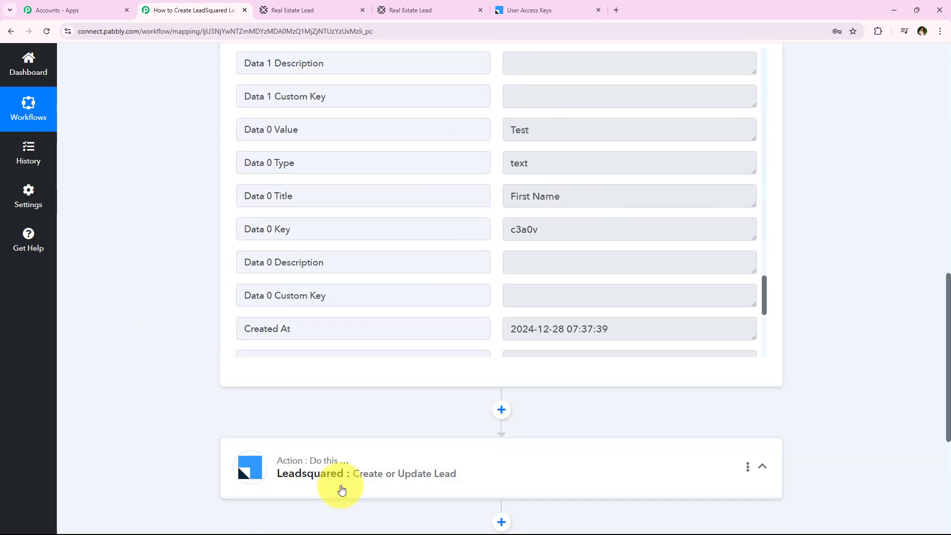
pyautogui.scroll(8, 317, 181)
pyautogui.scroll(-4, 183, 270)
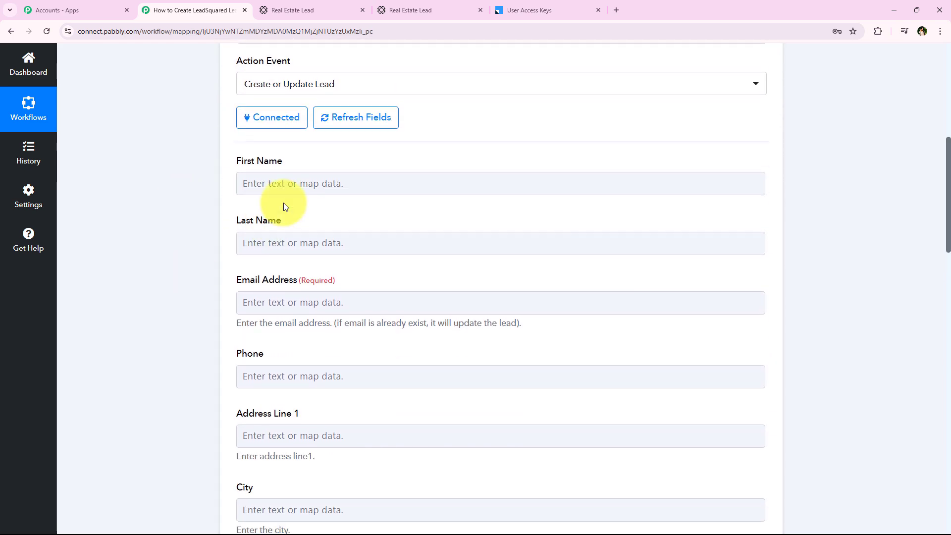
# Browse the Paperform submission data offered for First Name, then close it without choosing.
pyautogui.click(287, 186)
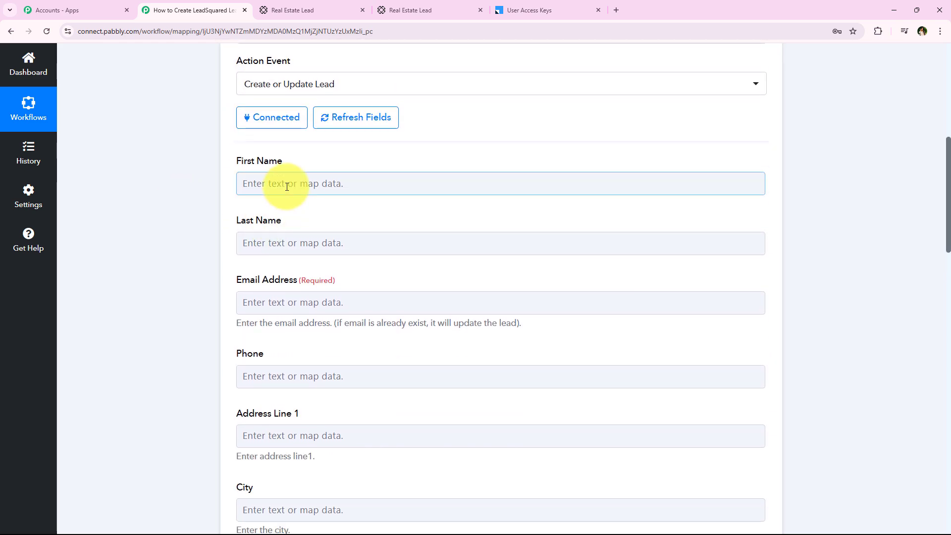
pyautogui.click(287, 187)
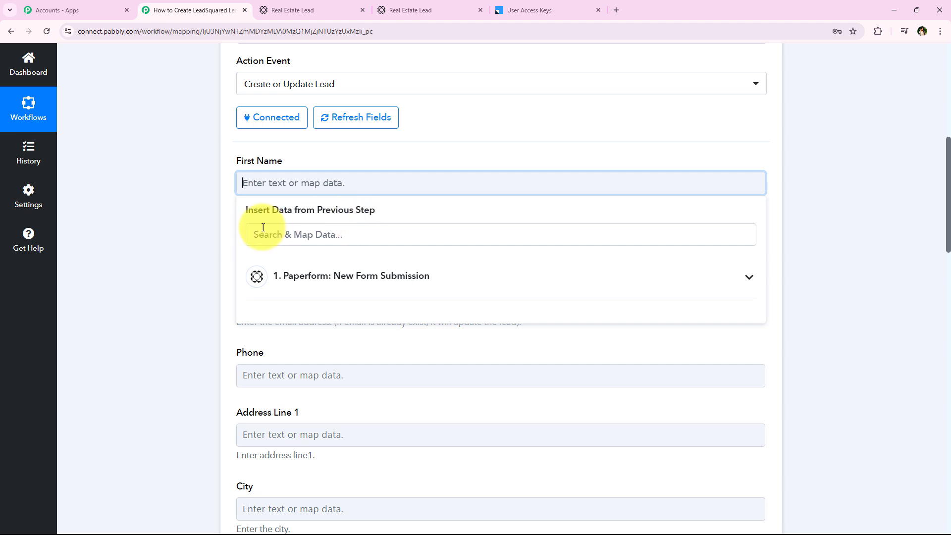
pyautogui.click(441, 280)
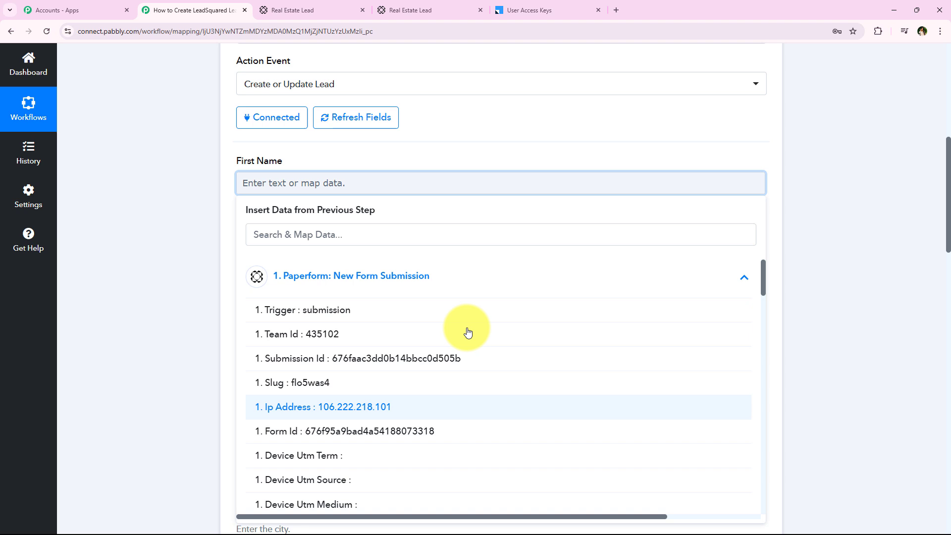
pyautogui.click(375, 283)
pyautogui.click(171, 236)
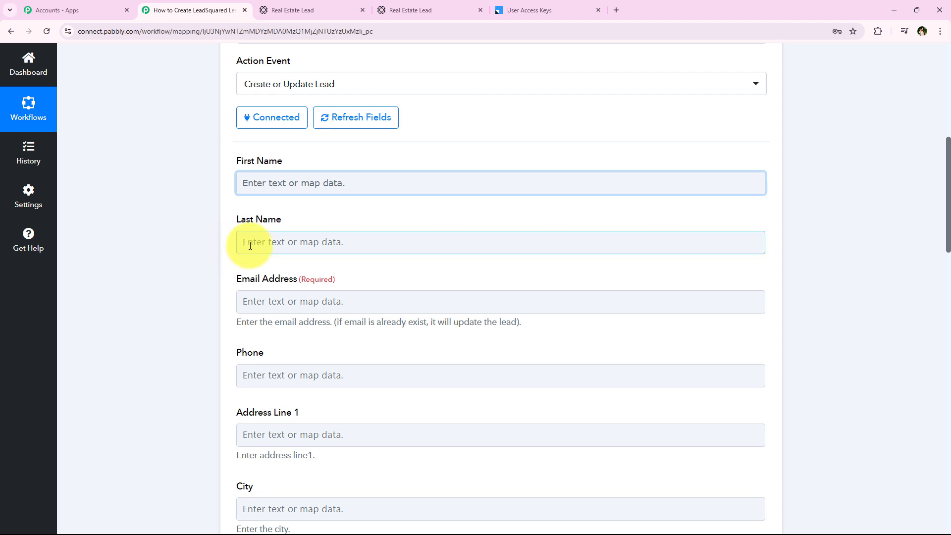
# Map First Name to '1. Data 0 Value : Test', found by searching 'tes'.
pyautogui.click(258, 192)
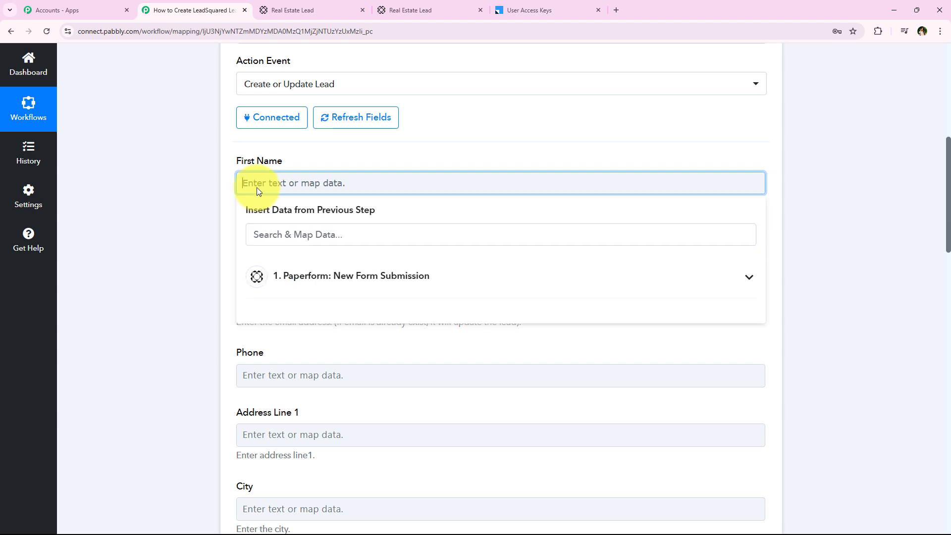
pyautogui.click(297, 233)
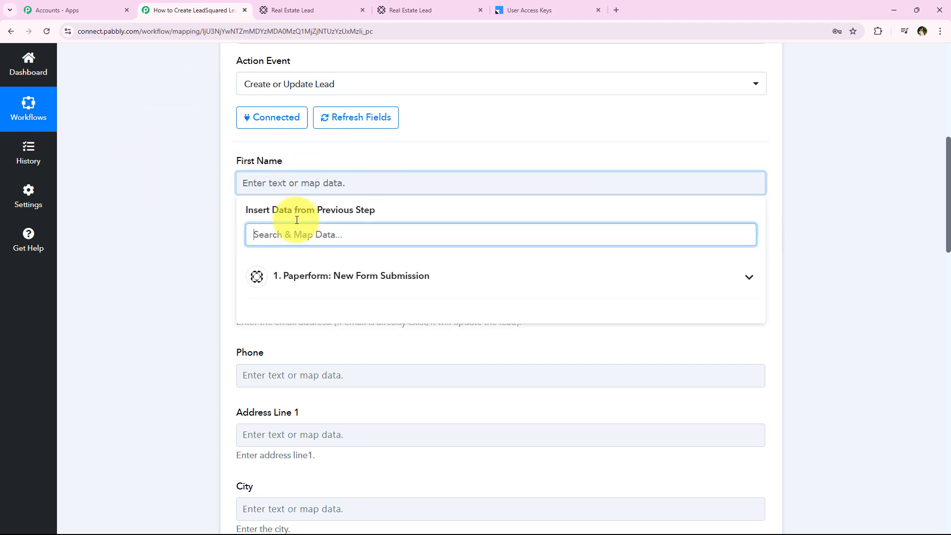
pyautogui.click(285, 179)
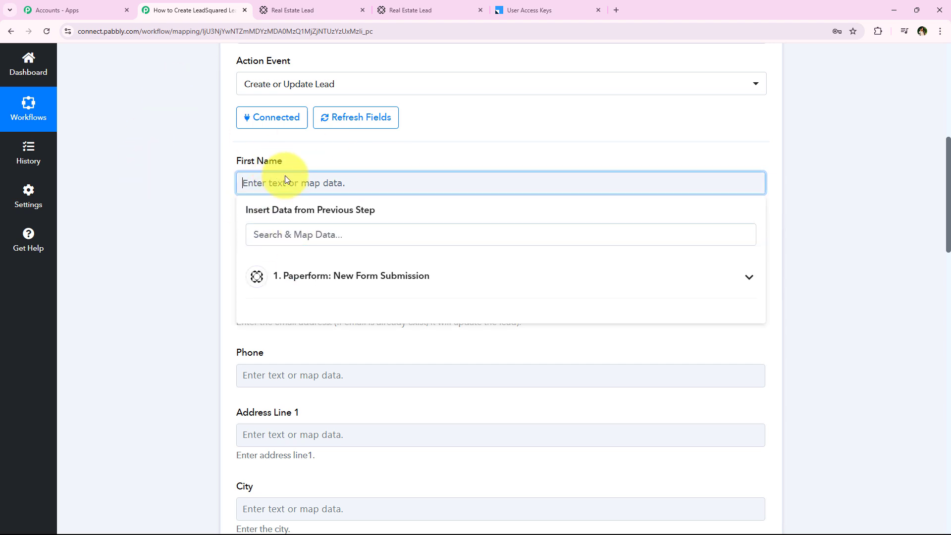
pyautogui.write('Test')
pyautogui.hotkey('ctrl', 'a')
pyautogui.press('BackSpace')
pyautogui.click(320, 233)
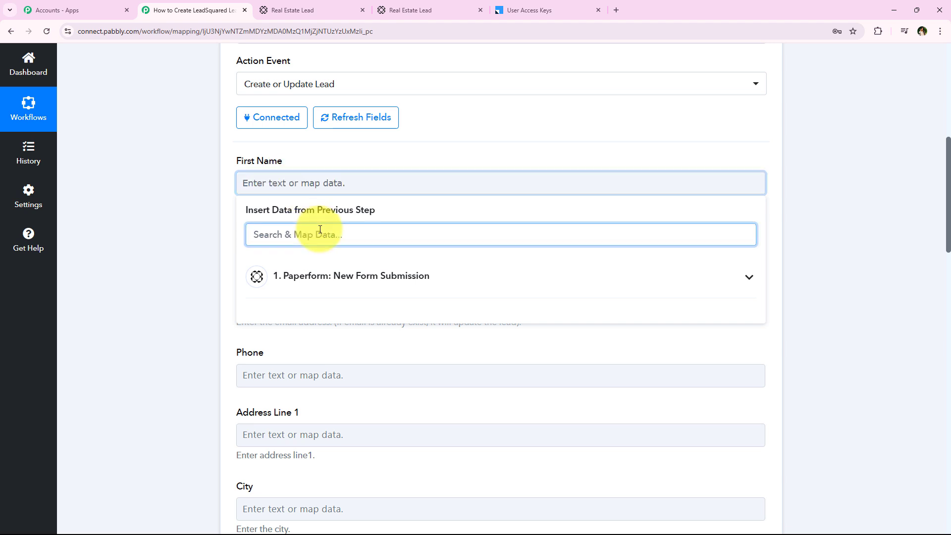
pyautogui.write('tes')
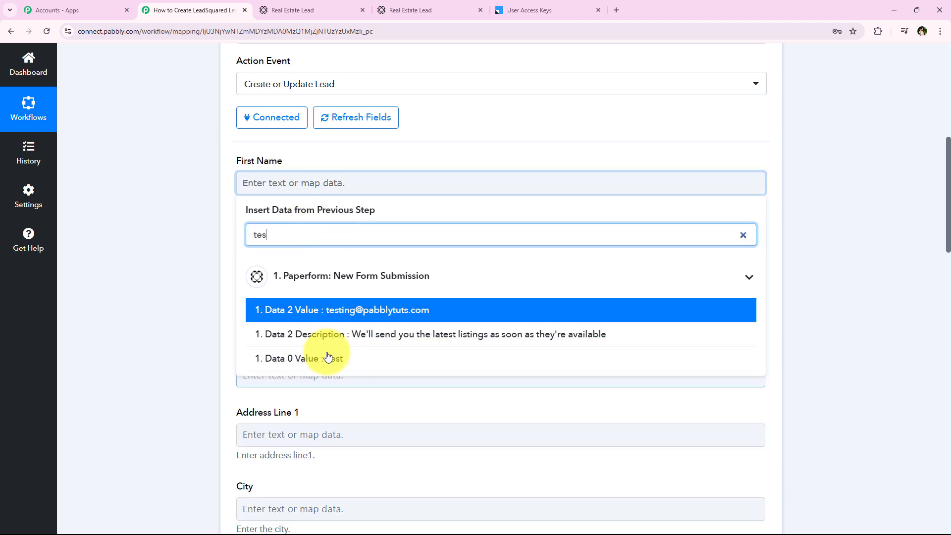
pyautogui.click(480, 366)
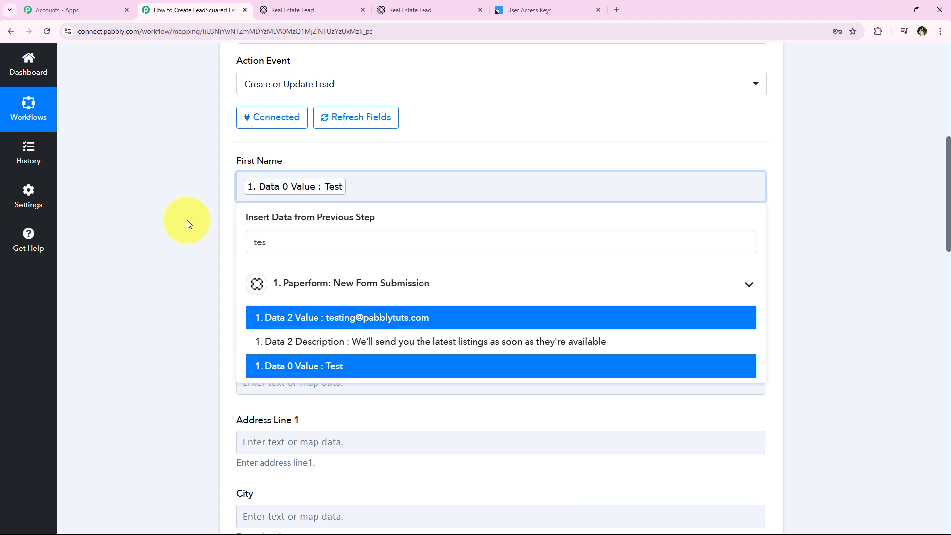
pyautogui.click(187, 221)
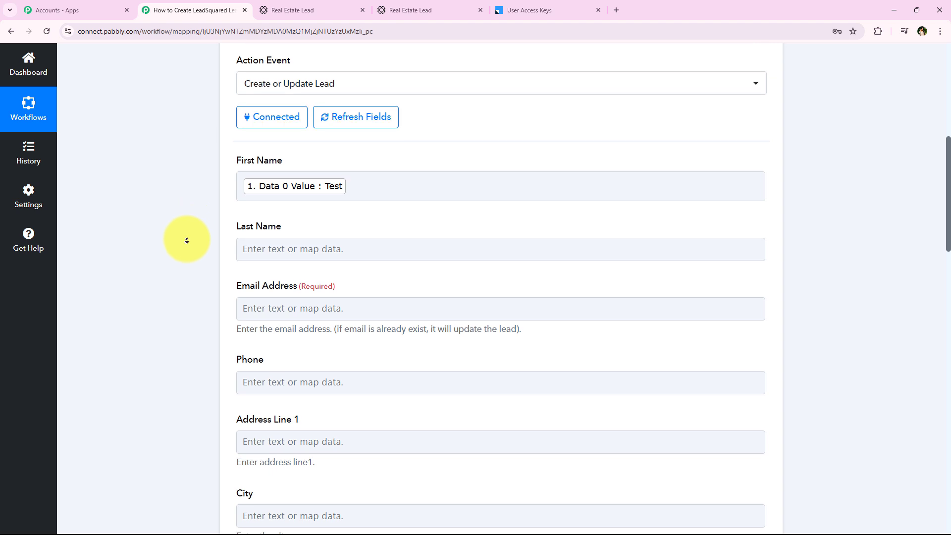
# Map Last Name to the Data 1 value 'Lead' and Email Address to the submitted email.
pyautogui.scroll(-1, 187, 238)
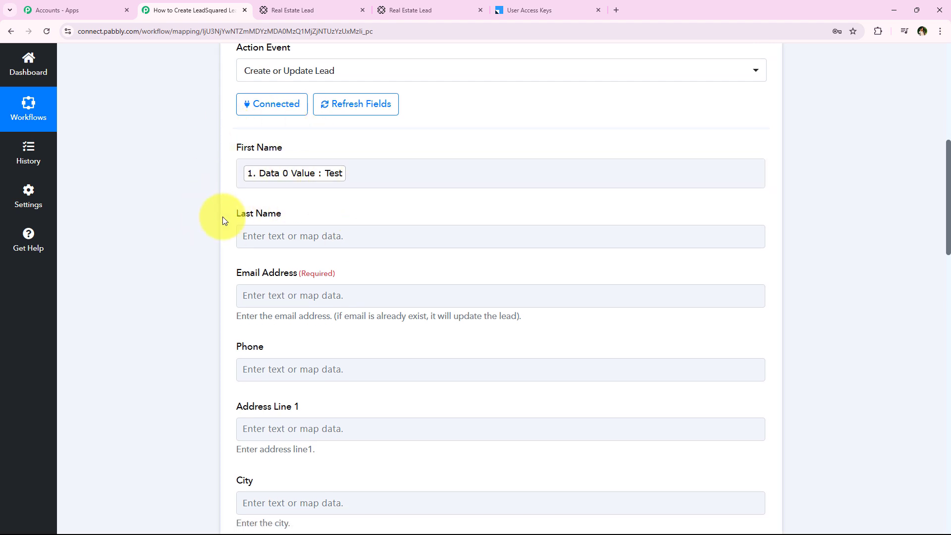
pyautogui.click(243, 236)
pyautogui.click(280, 285)
pyautogui.write('lead')
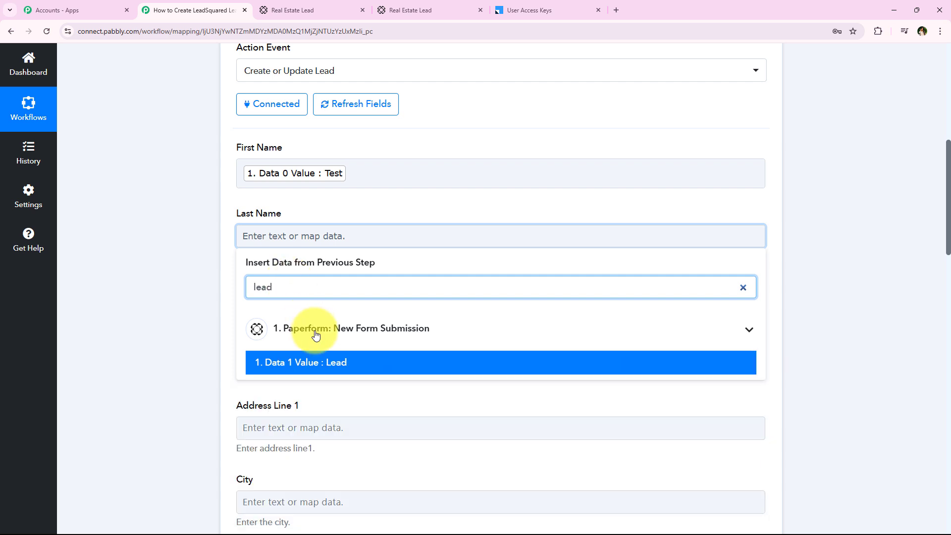
pyautogui.click(314, 373)
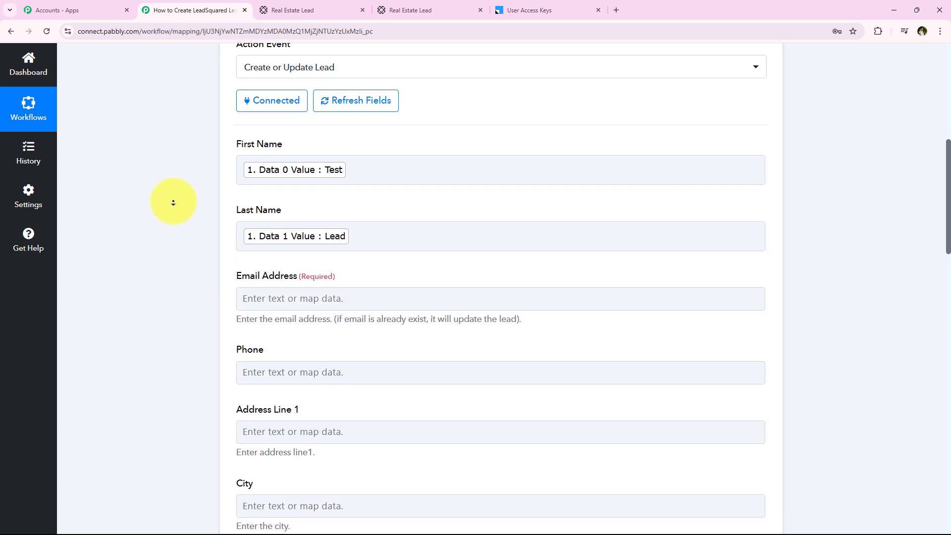
pyautogui.scroll(-2, 176, 208)
pyautogui.click(284, 240)
pyautogui.click(285, 292)
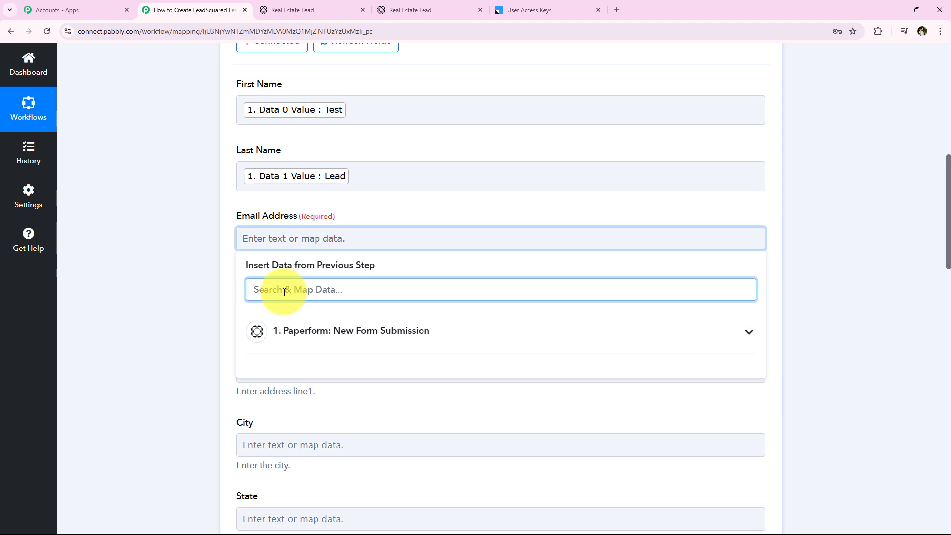
pyautogui.write('@')
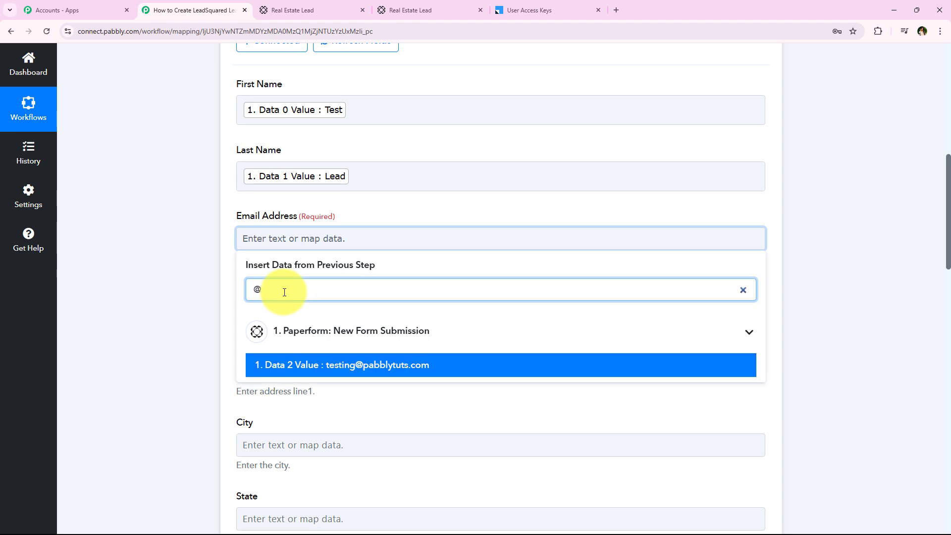
pyautogui.click(456, 365)
pyautogui.click(140, 101)
# Map Phone to the submitted phone number (Data 3 value), found by searching '91'.
pyautogui.scroll(-2, 216, 180)
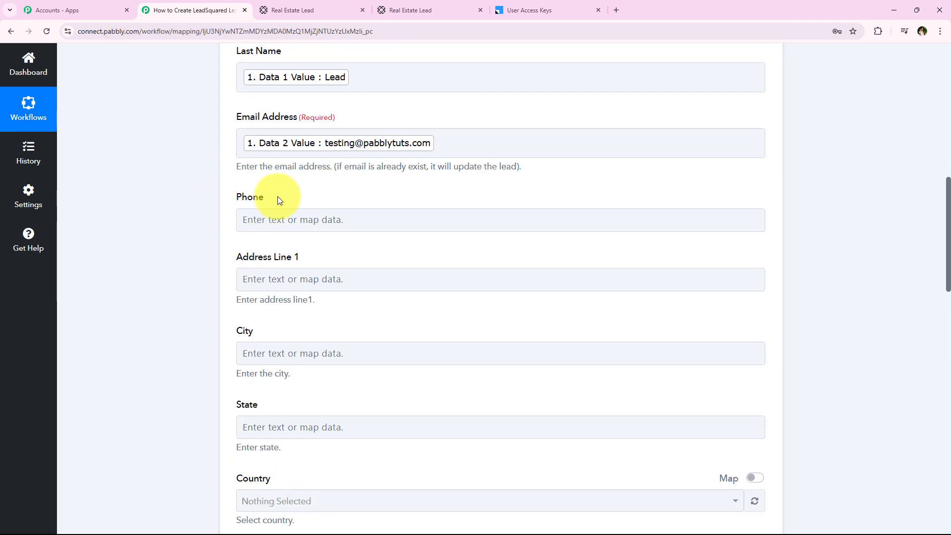
pyautogui.click(289, 219)
pyautogui.click(300, 270)
pyautogui.write('91')
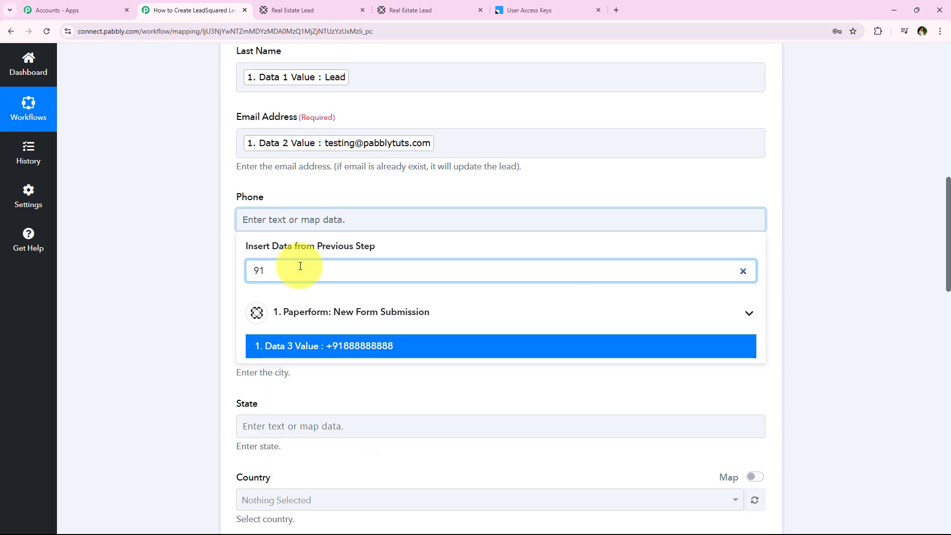
pyautogui.click(393, 353)
pyautogui.click(159, 160)
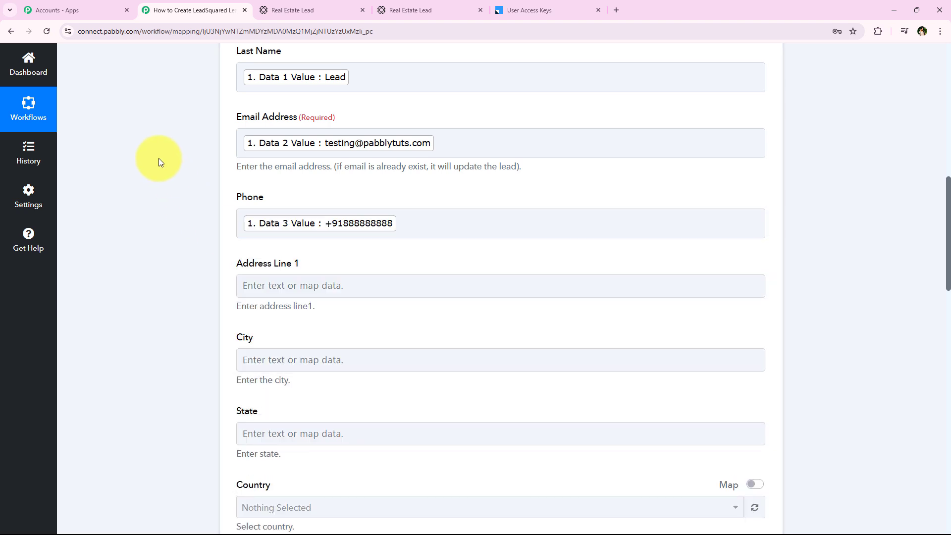
# Save the LeadSquared step and send a test request, confirming a Success response with message ID.
pyautogui.scroll(-1, 164, 169)
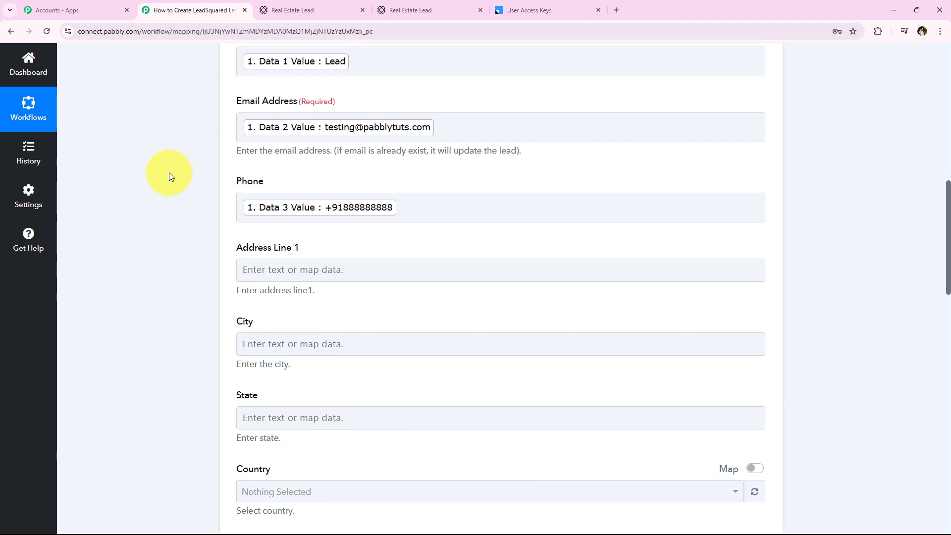
pyautogui.scroll(-3, 162, 221)
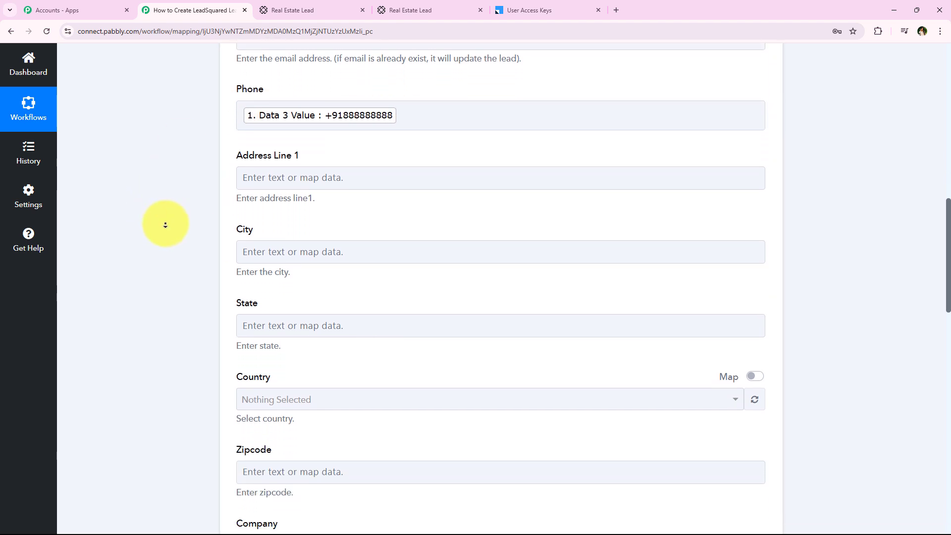
pyautogui.scroll(-5, 166, 225)
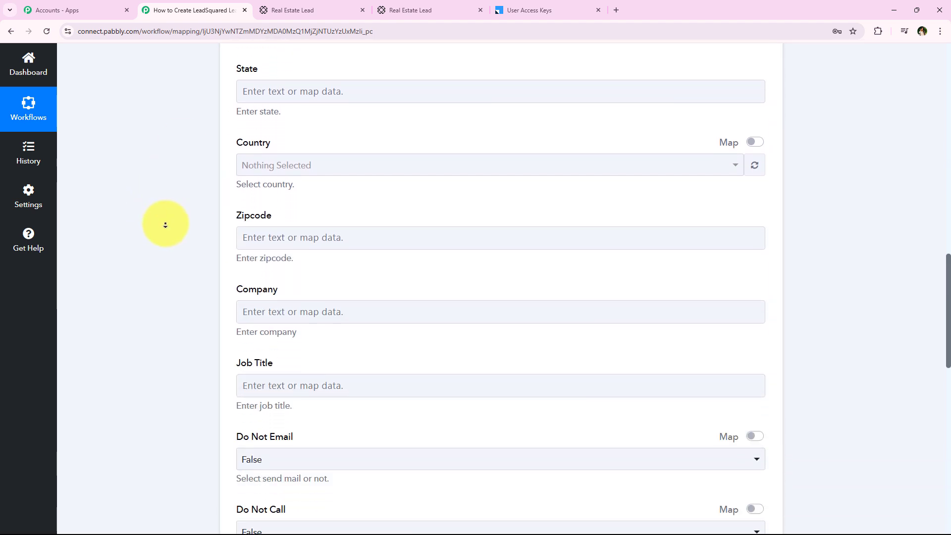
pyautogui.scroll(-5, 166, 225)
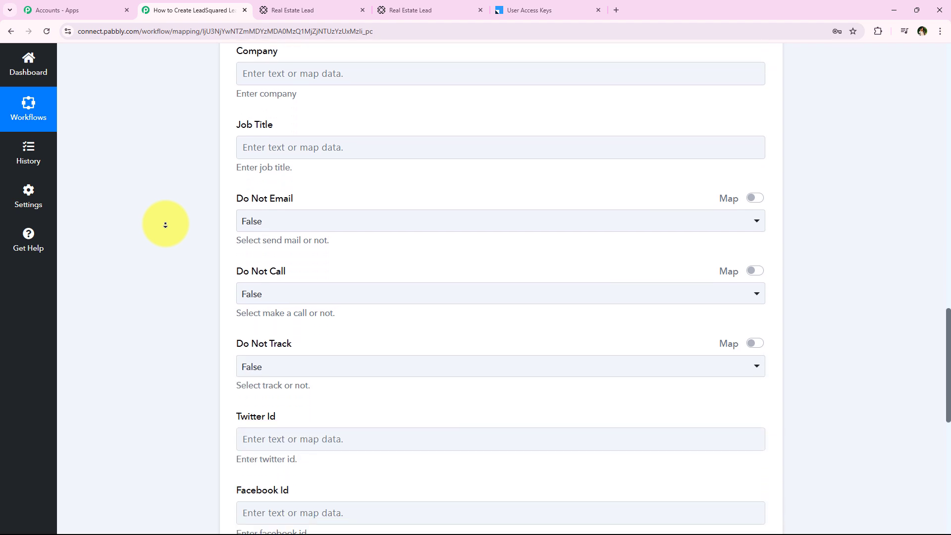
pyautogui.scroll(-5, 168, 239)
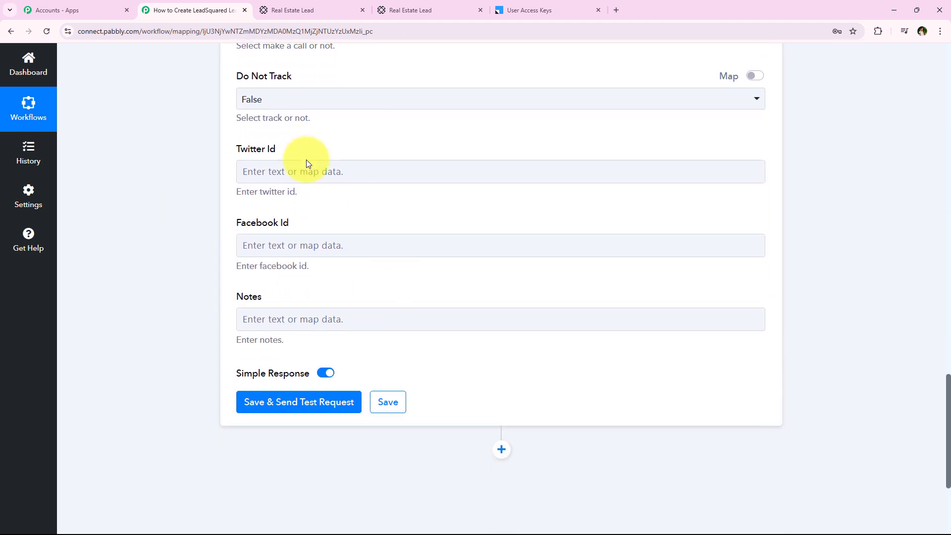
pyautogui.scroll(-4, 159, 135)
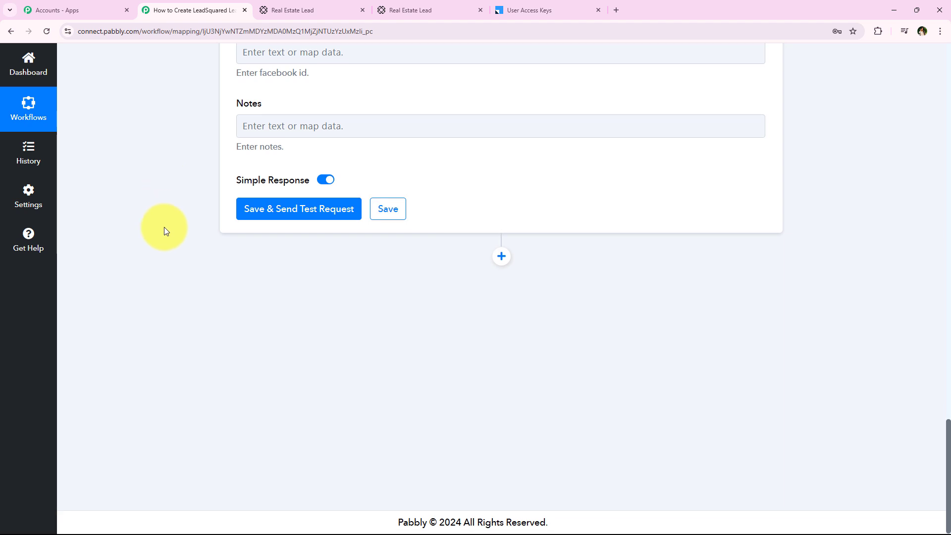
pyautogui.click(276, 210)
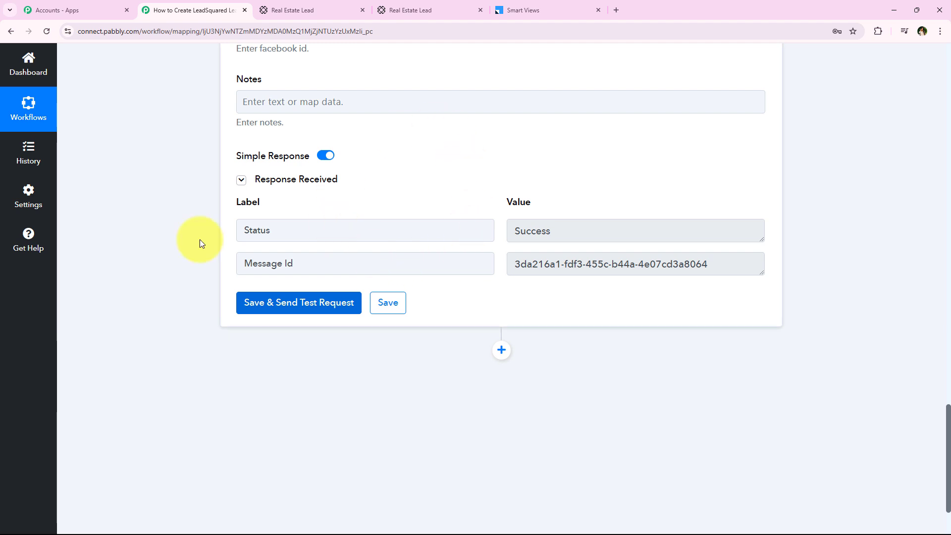
pyautogui.scroll(20, 151, 265)
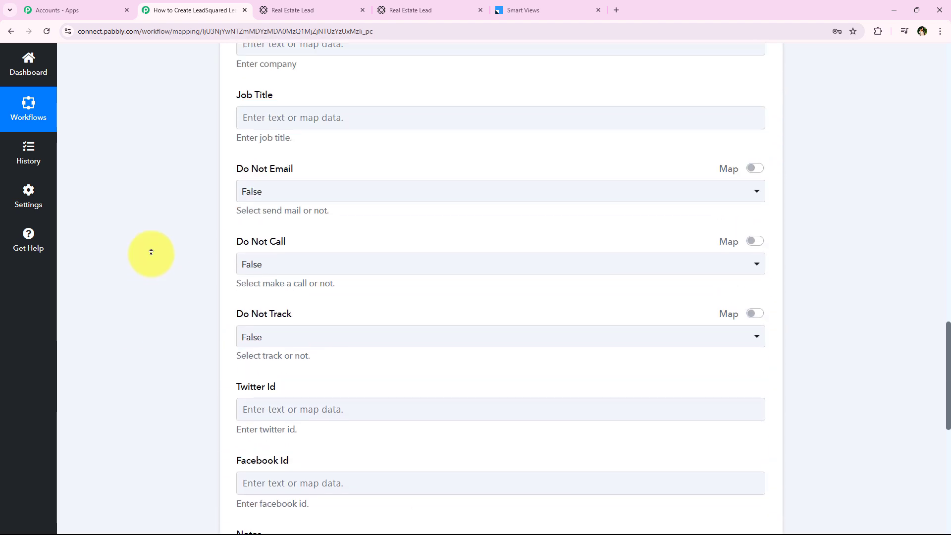
pyautogui.scroll(10, 151, 252)
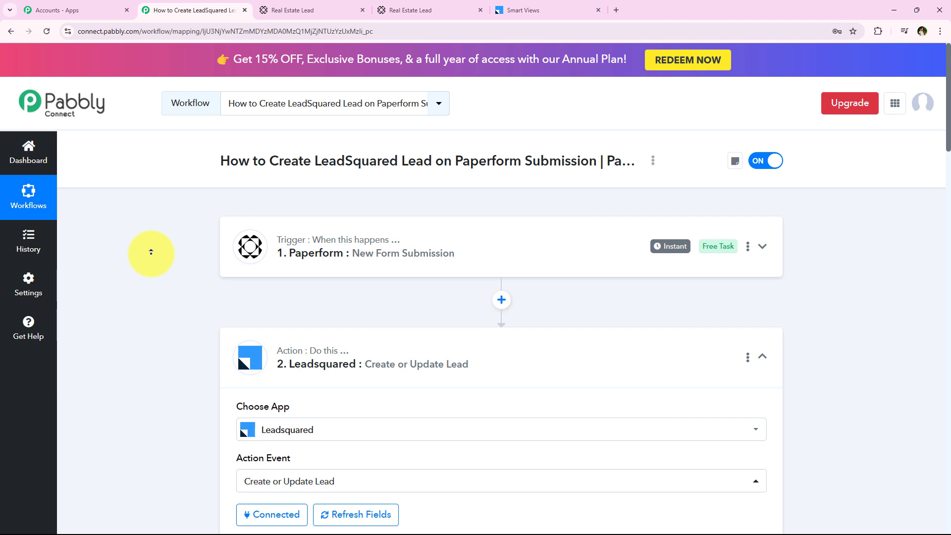
# Reload LeadSquared's My New Leads to confirm 'Test Lead' appears as a third Prospect, then return to Pabbly.
pyautogui.click(491, 352)
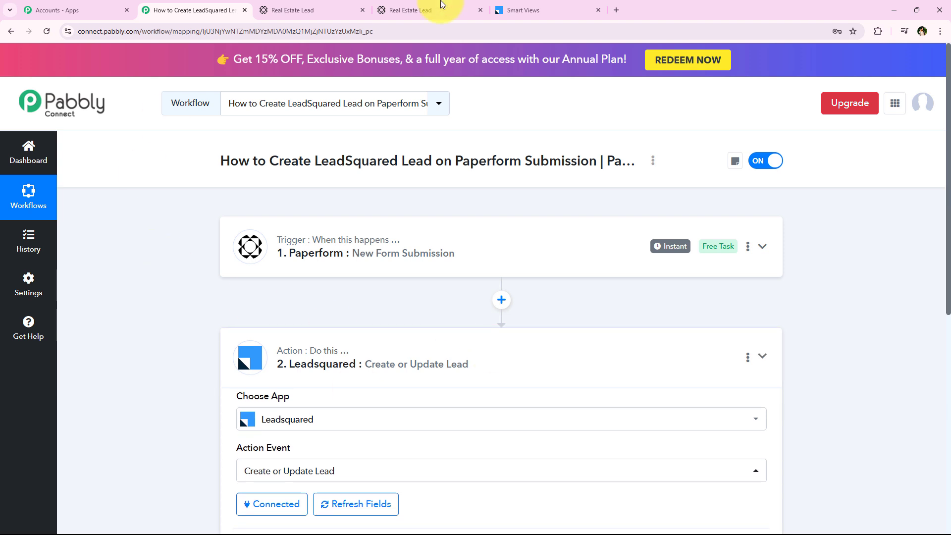
pyautogui.click(545, 9)
pyautogui.click(47, 31)
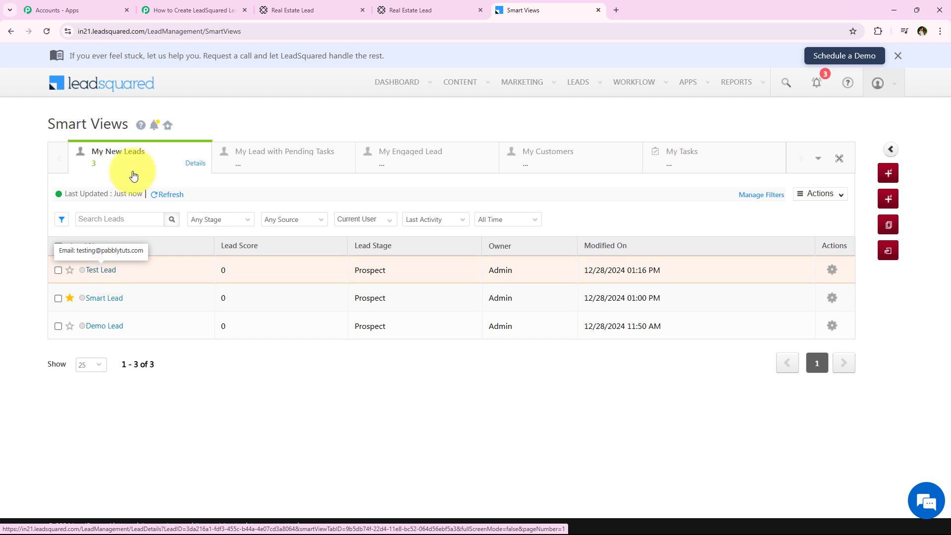
pyautogui.click(174, 4)
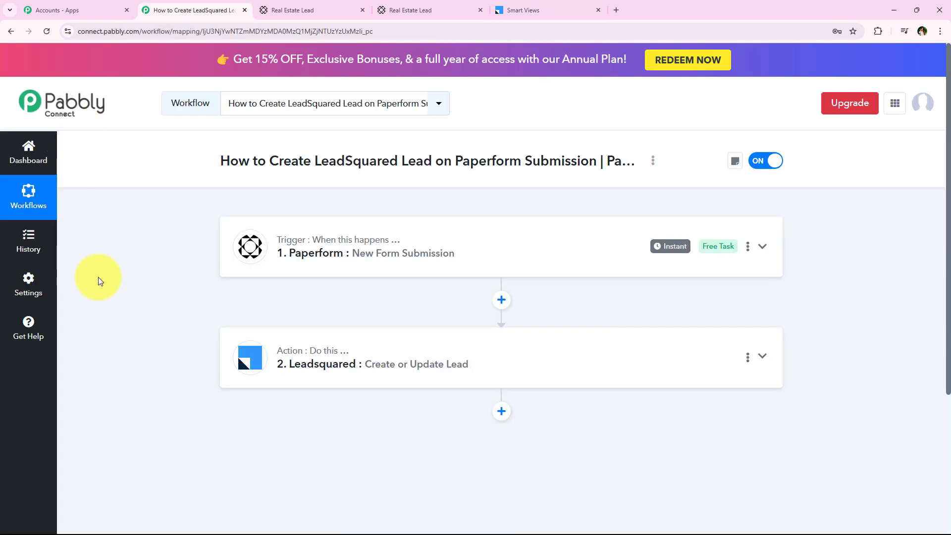